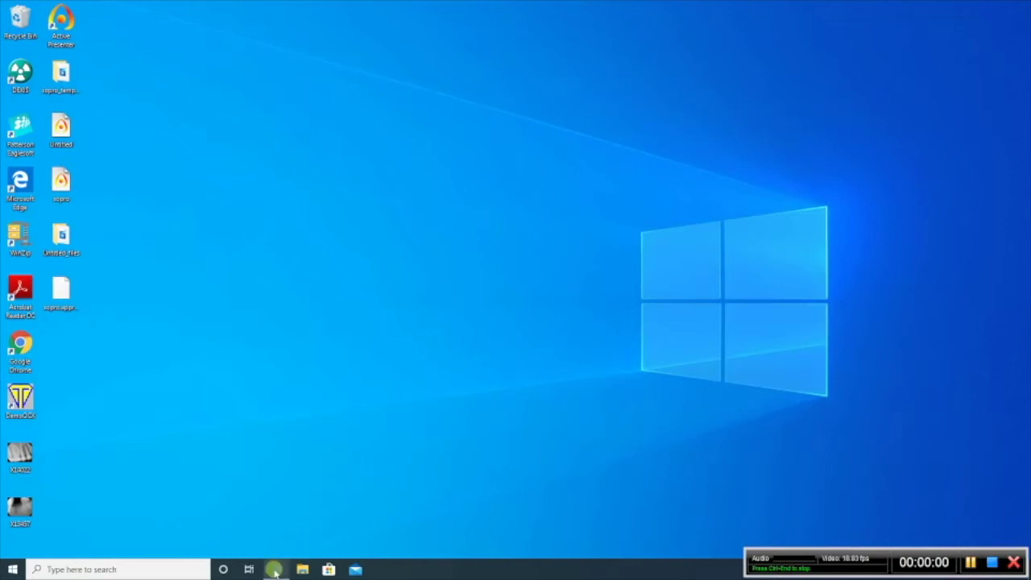
click(274, 571)
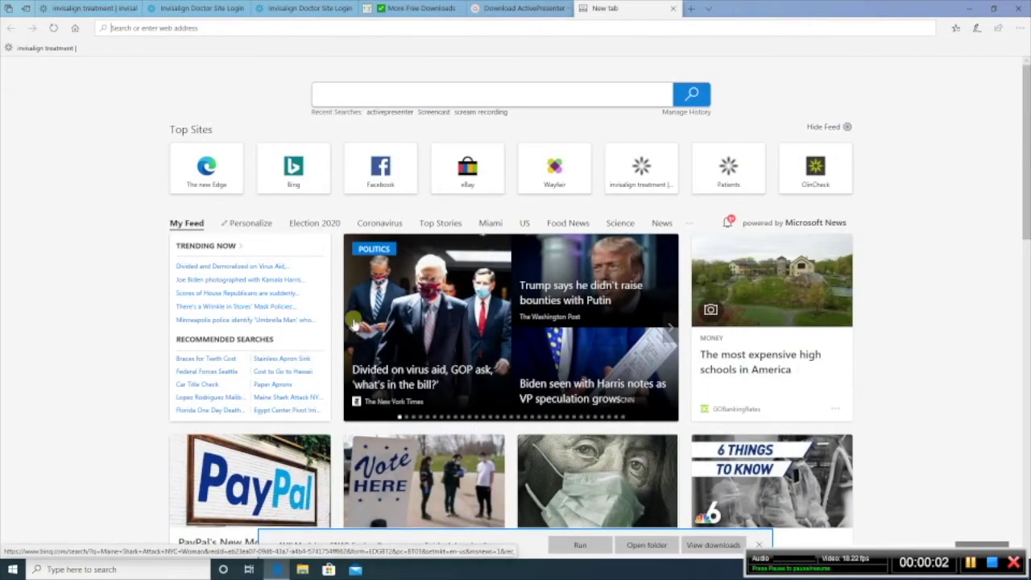
text(www.a)
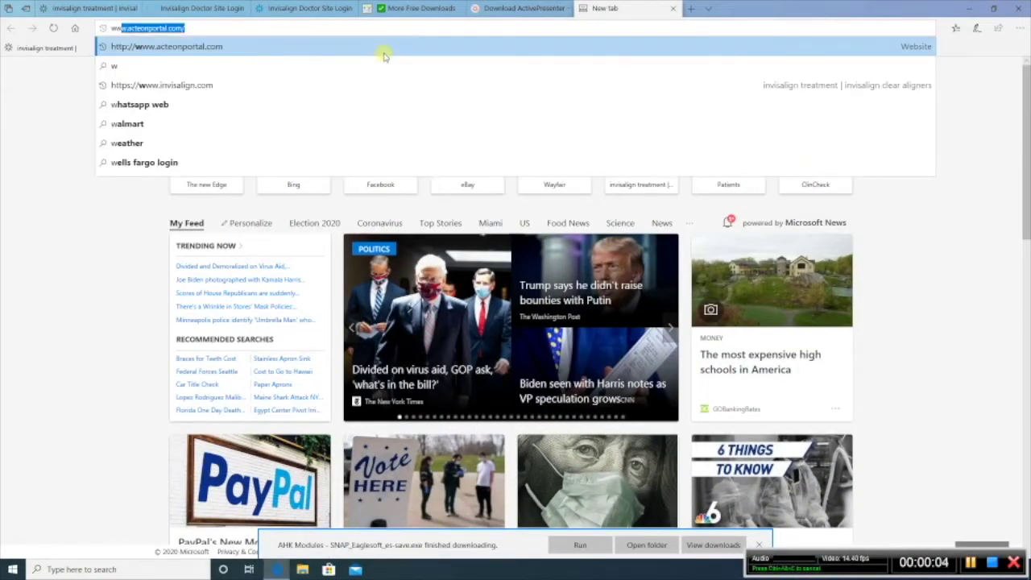
text(cteonp)
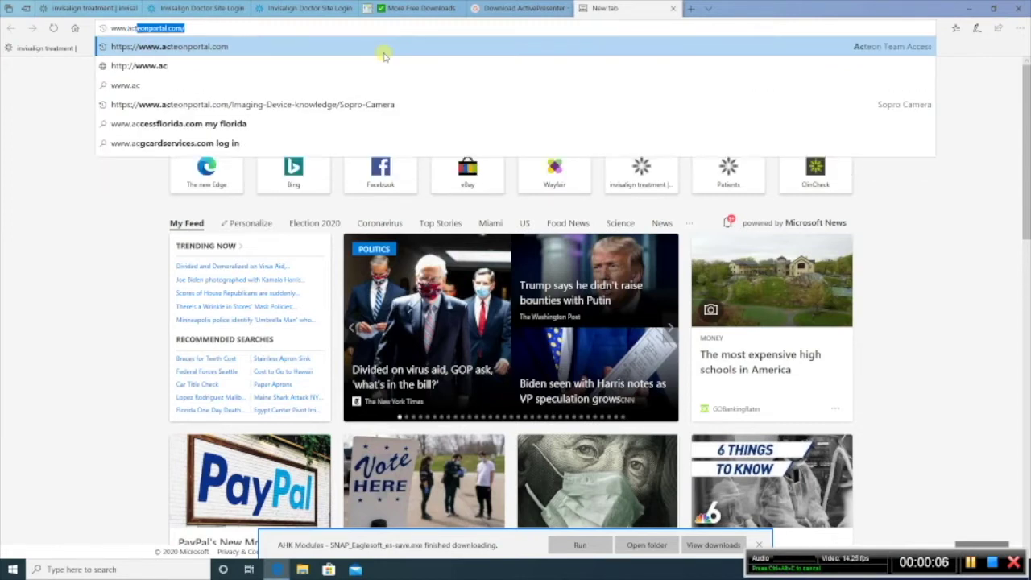
text(or)
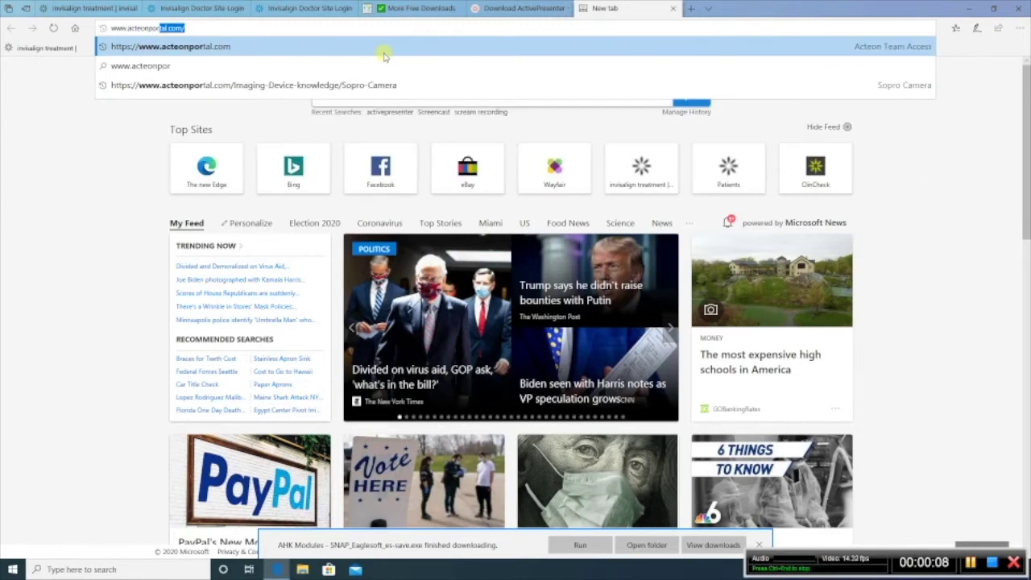
text(tal)
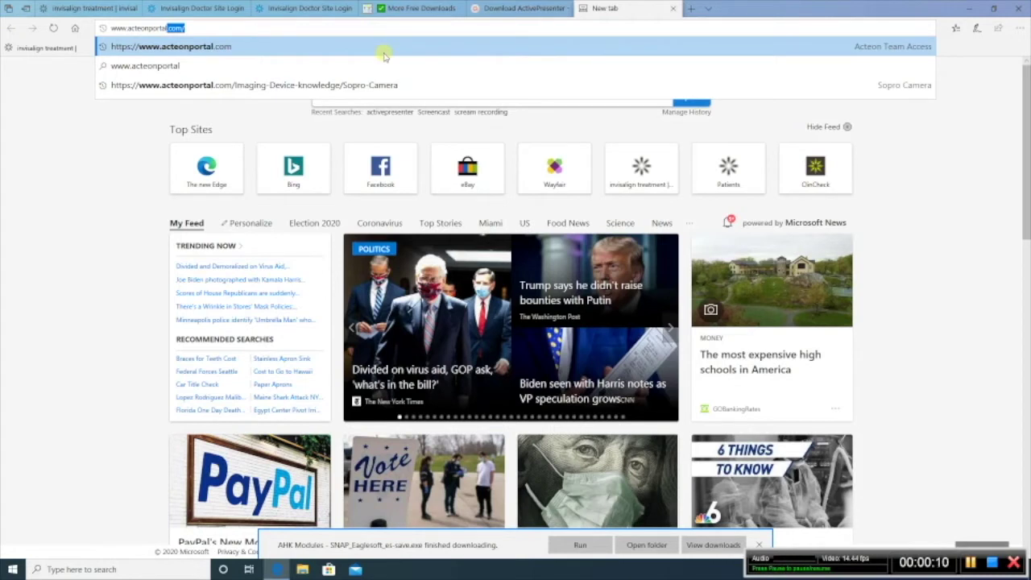
text(.com)
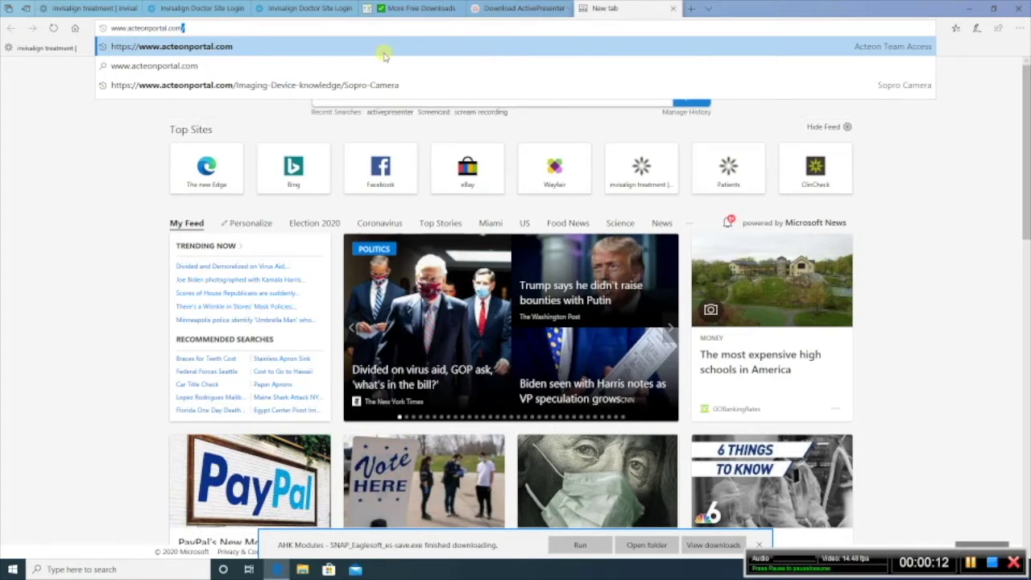
key(Return)
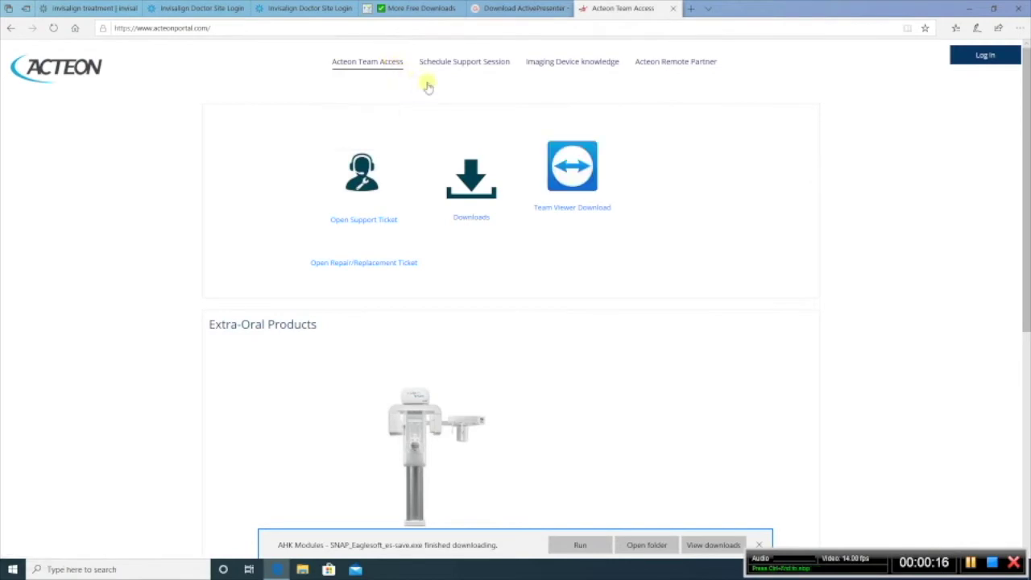
Step: Go to the Sopro Camera page under Imaging Device knowledge and save the SNAP download to the Desktop as SoproSnap
mouse_move(588, 69)
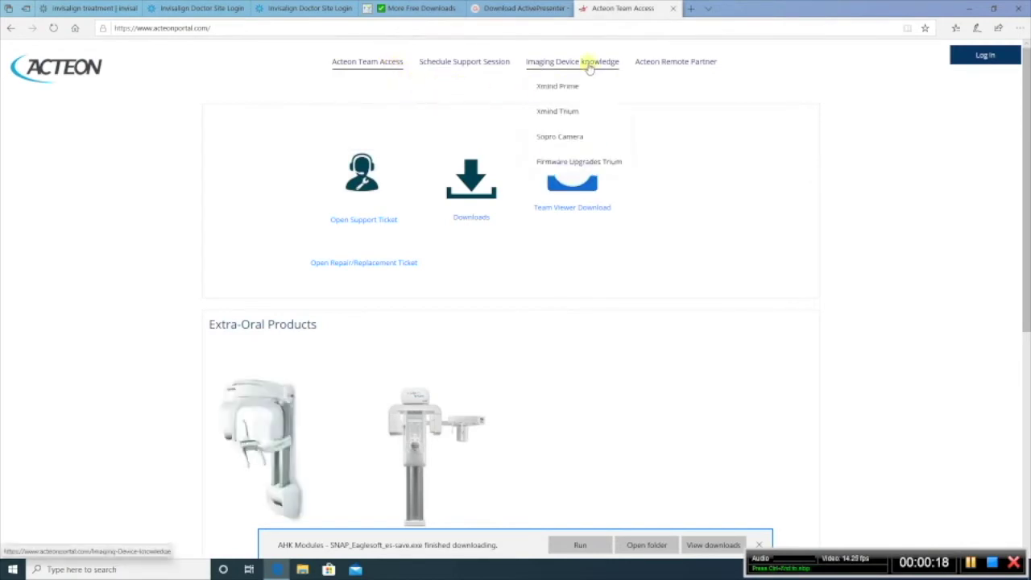
click(570, 138)
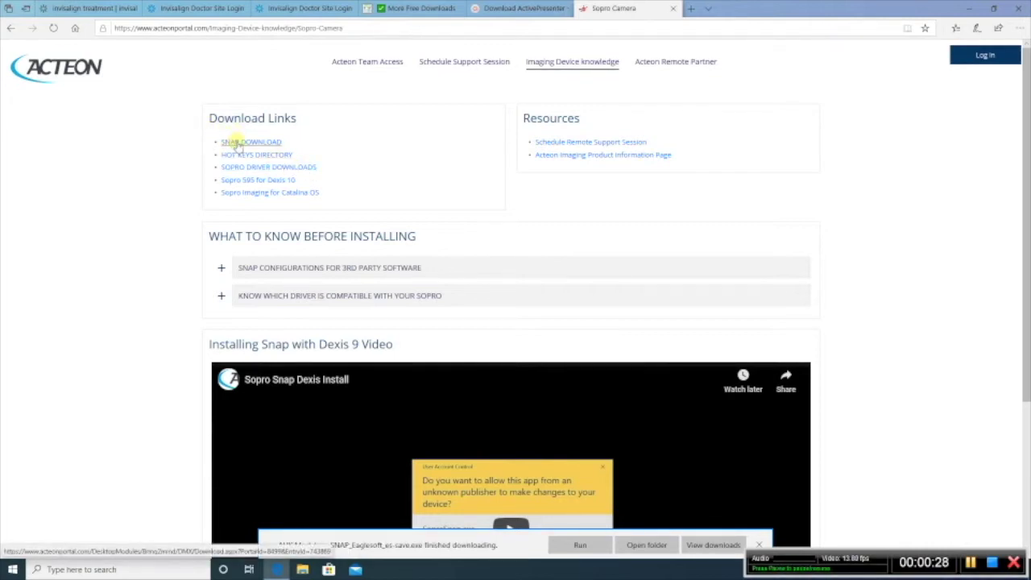
click(238, 143)
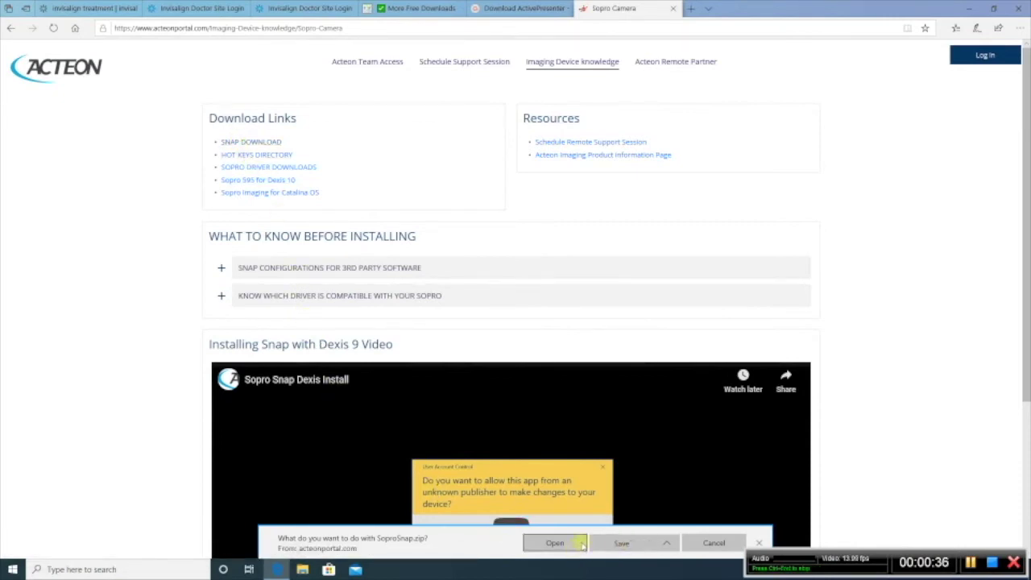
click(667, 543)
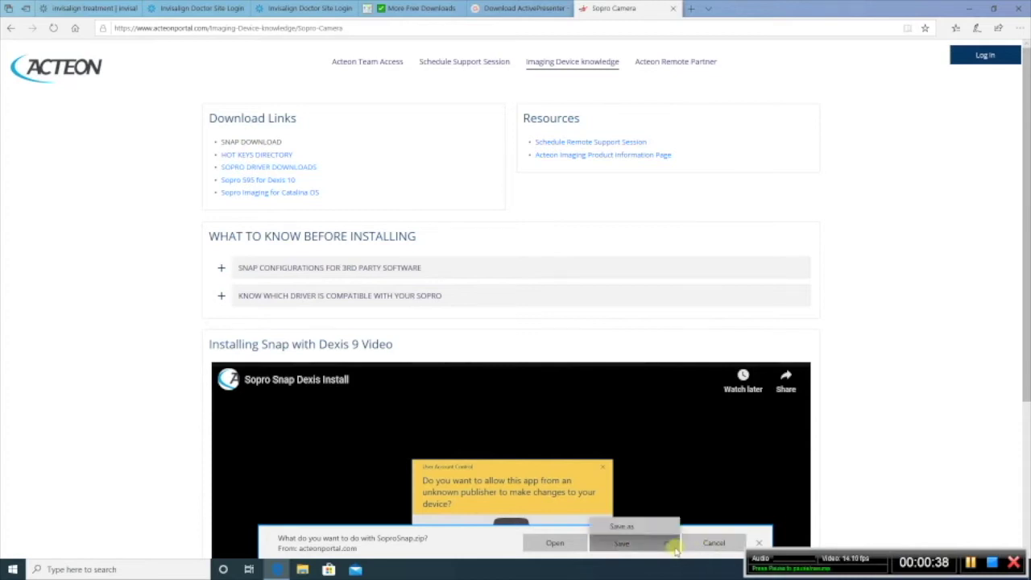
click(669, 528)
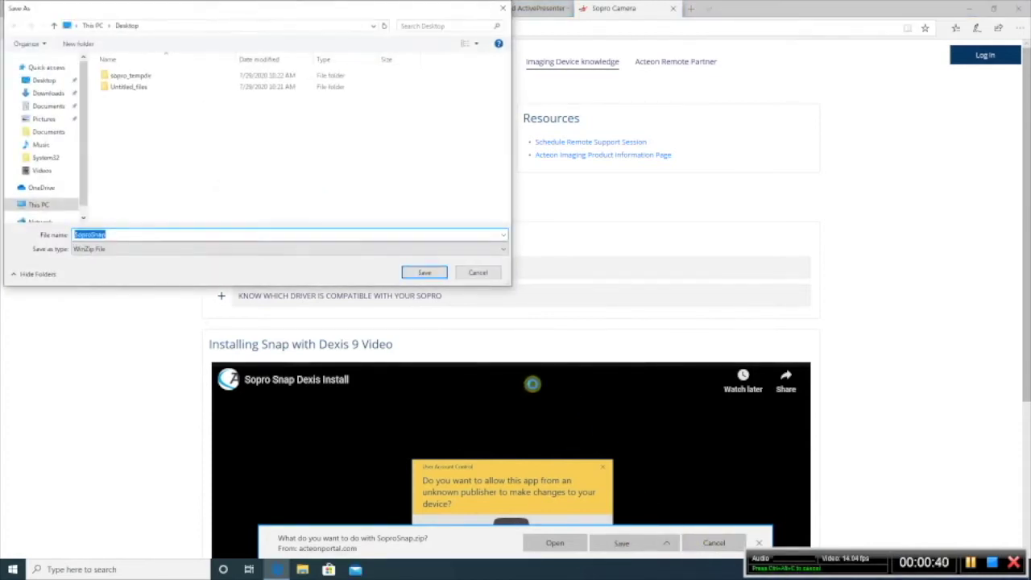
click(44, 82)
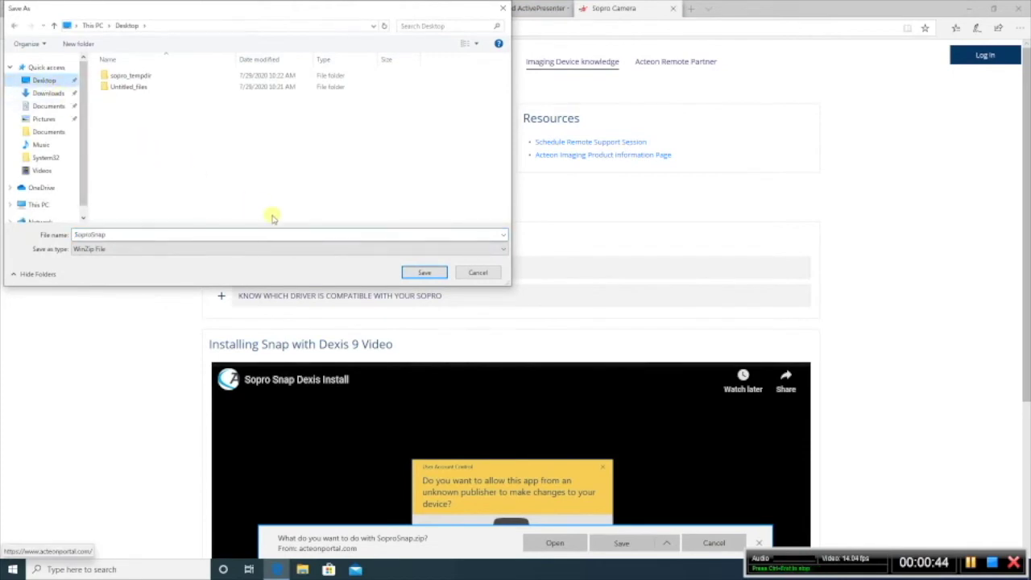
click(425, 273)
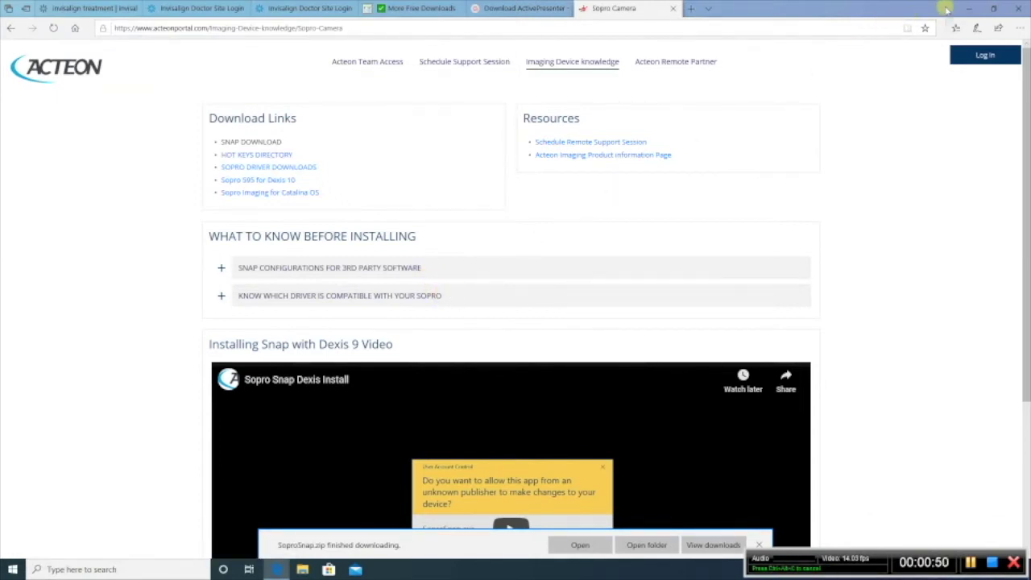
Step: Extract the SoproSnap folder from the downloaded zip onto the desktop using Windows Explorer, and move the zip file to the Recycle Bin
click(970, 8)
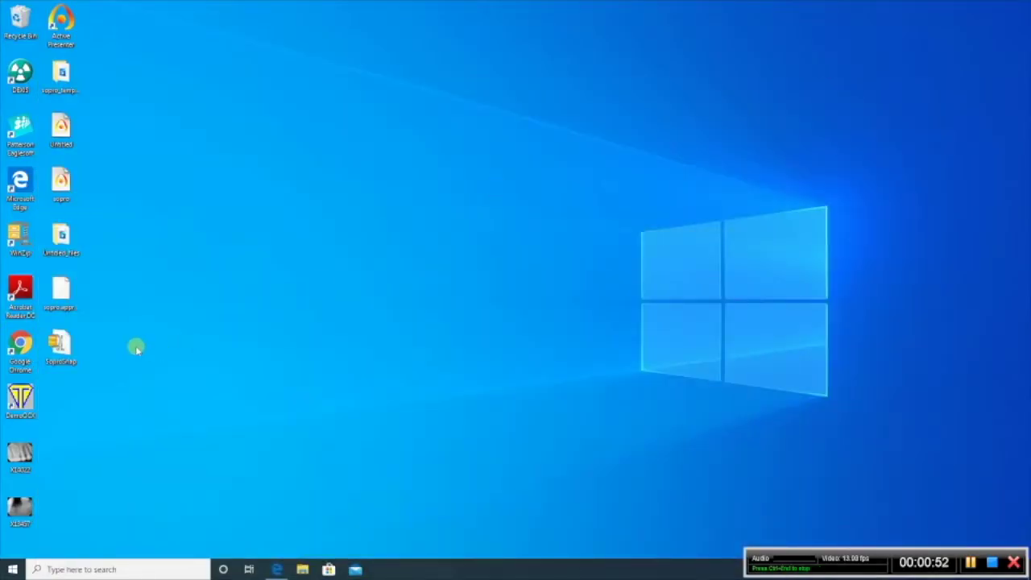
right_click(63, 334)
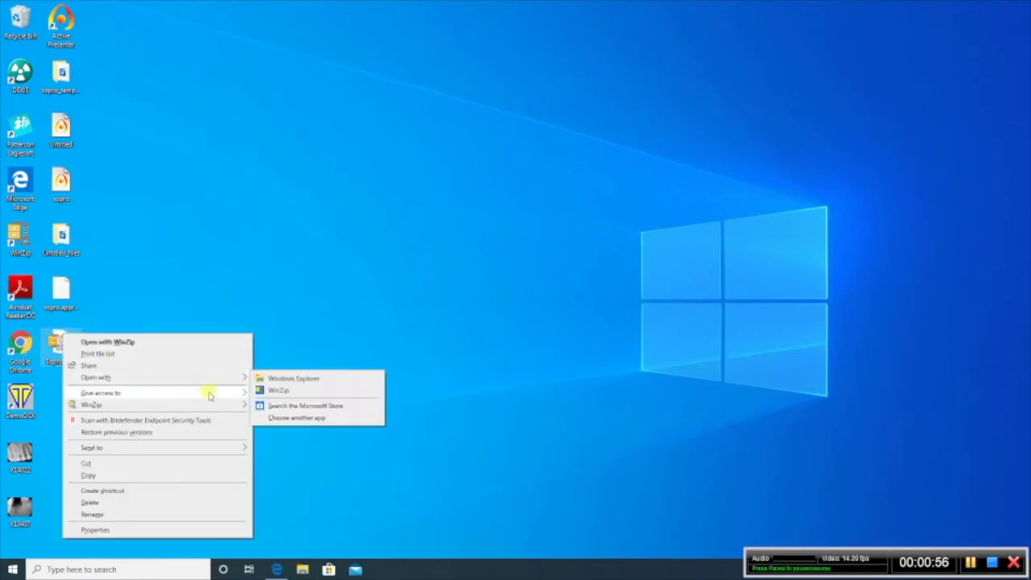
mouse_move(245, 379)
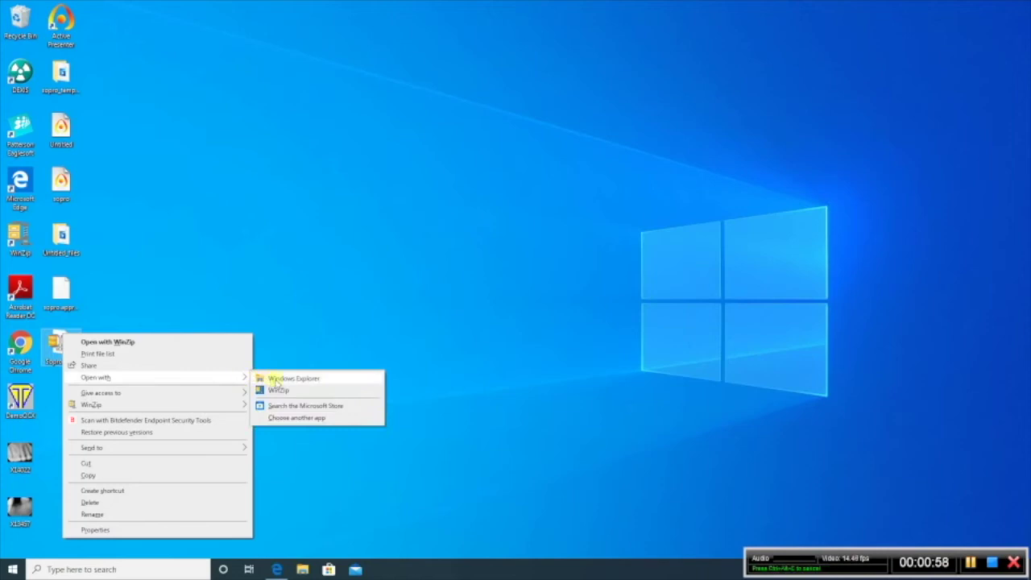
click(278, 380)
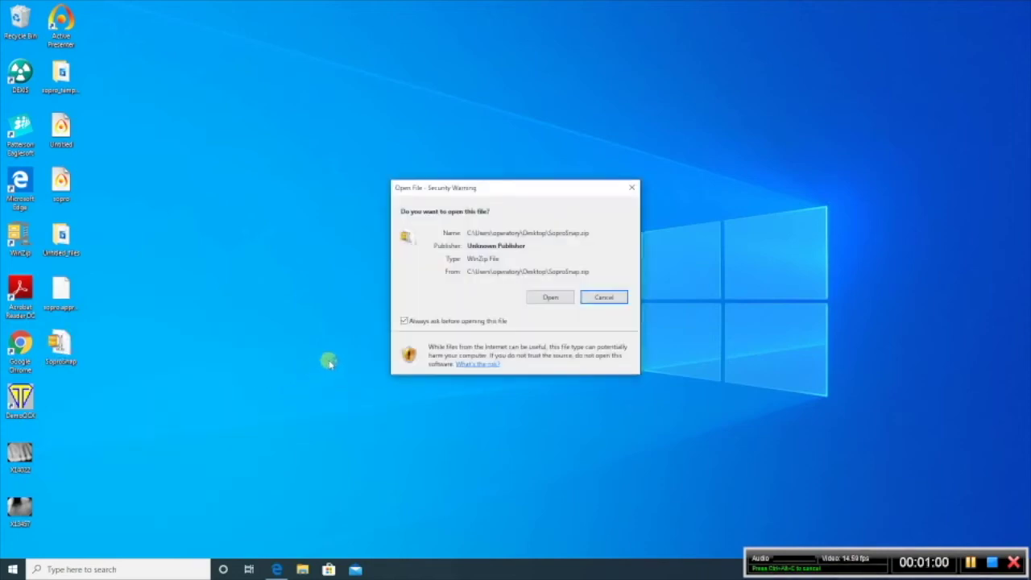
click(547, 298)
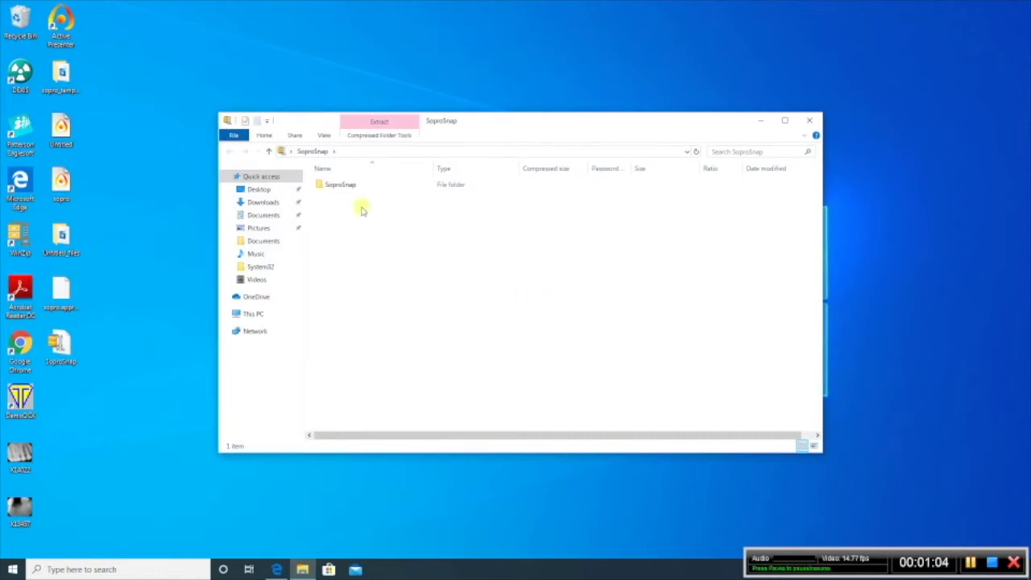
drag(348, 187, 141, 410)
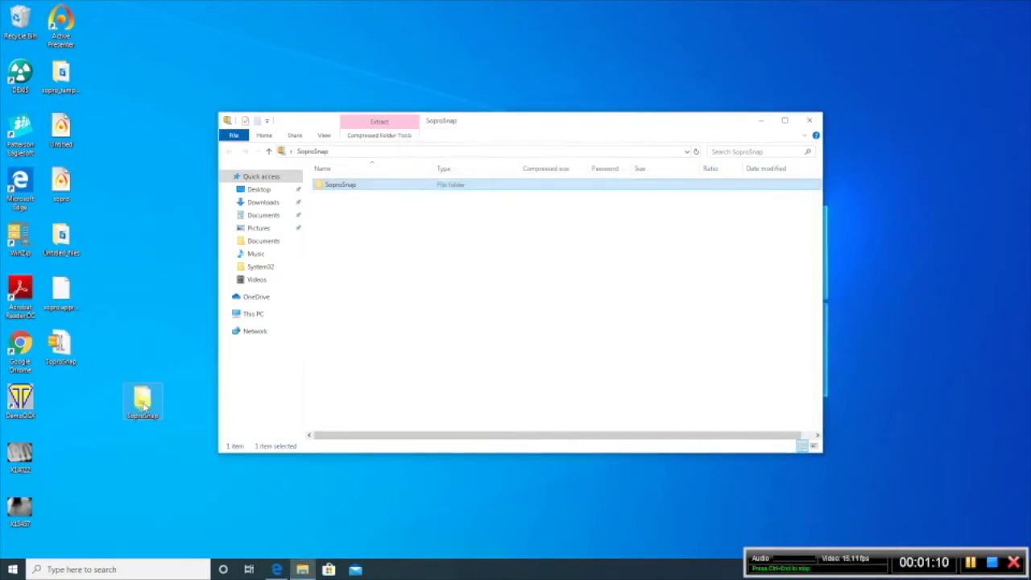
click(809, 120)
drag(60, 344, 17, 23)
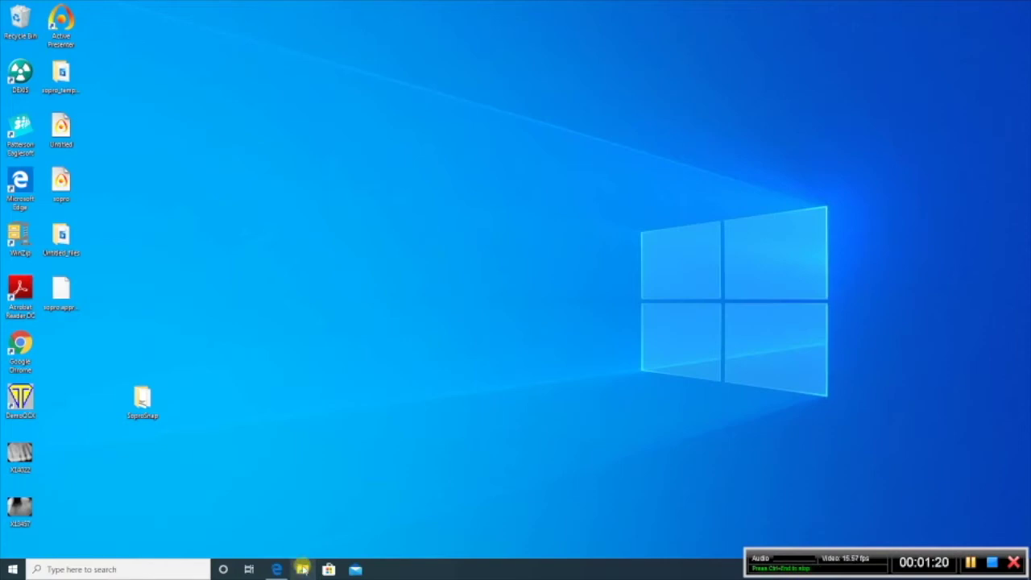
Step: Move the SoproSnap folder from the desktop into C:\Program Files, granting administrator permission
click(303, 570)
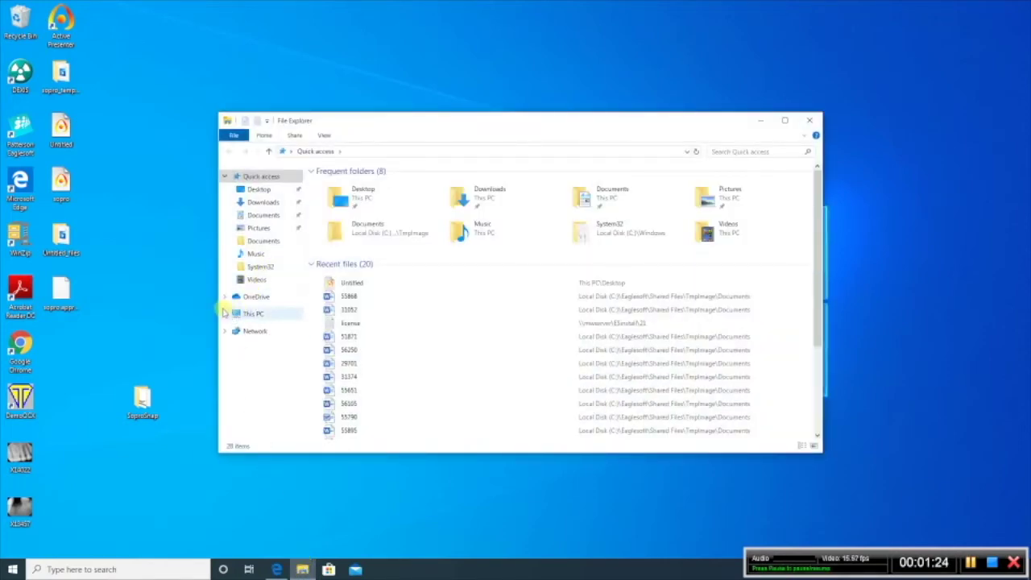
click(226, 314)
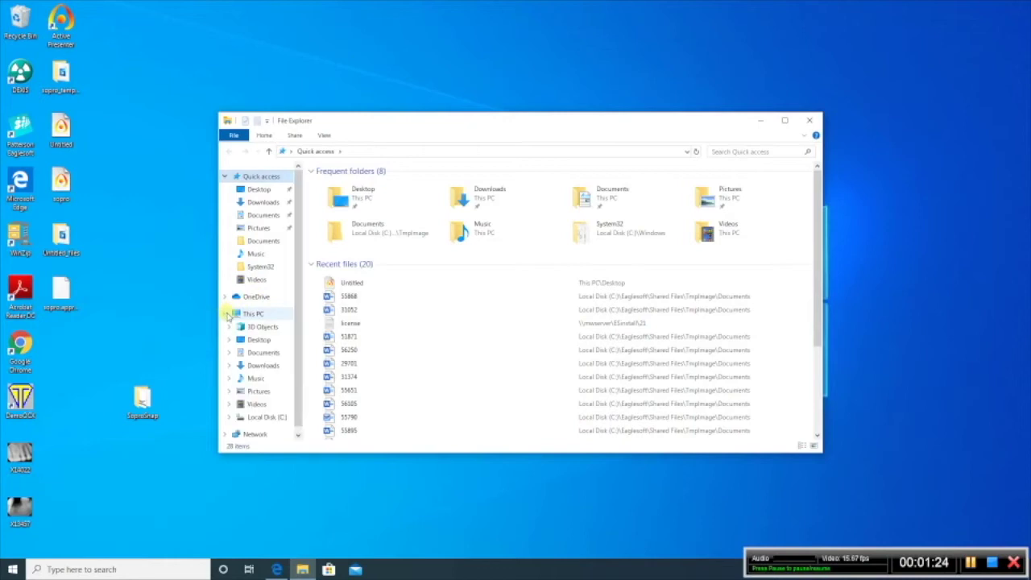
click(262, 418)
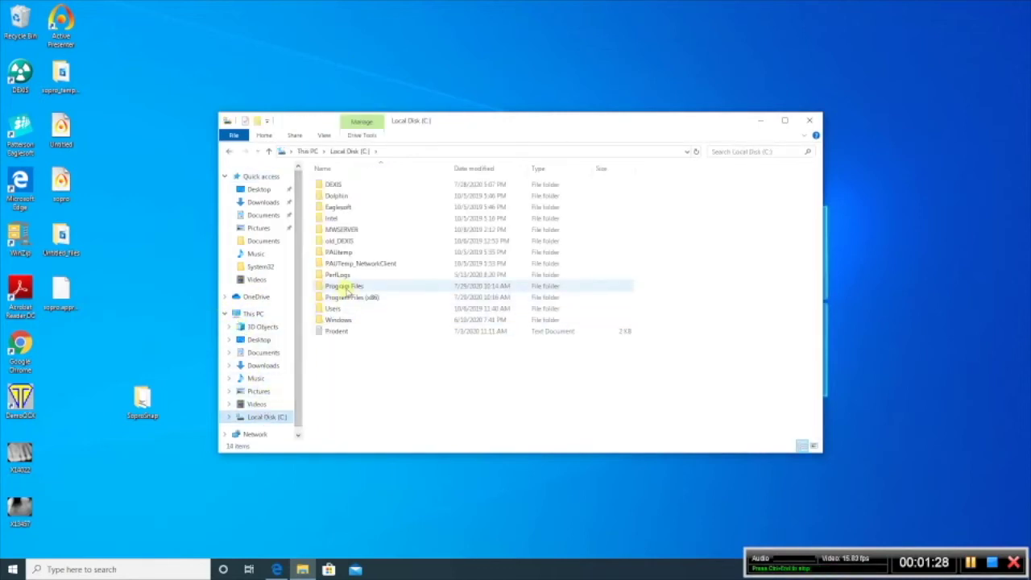
drag(140, 403, 351, 290)
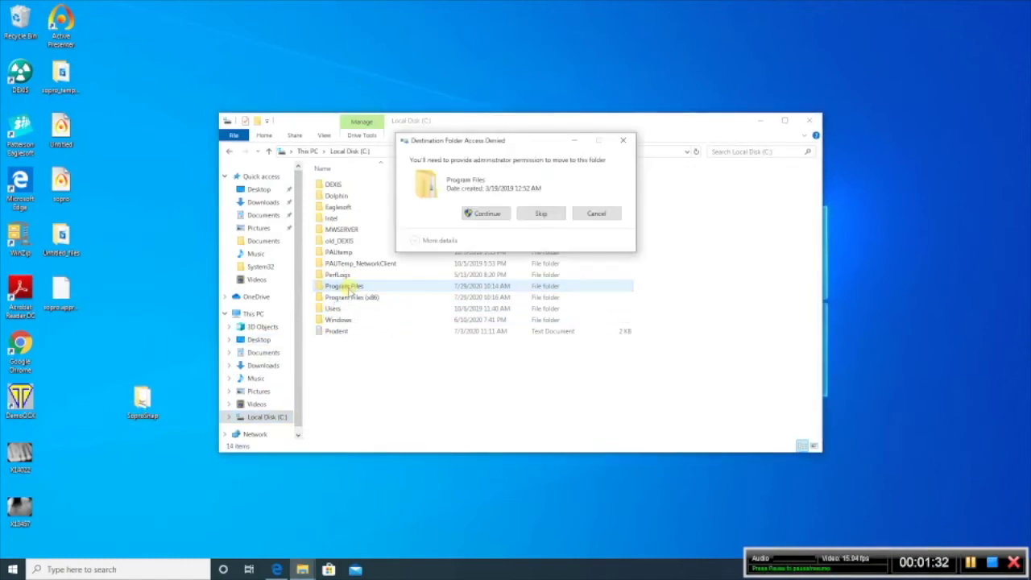
click(485, 215)
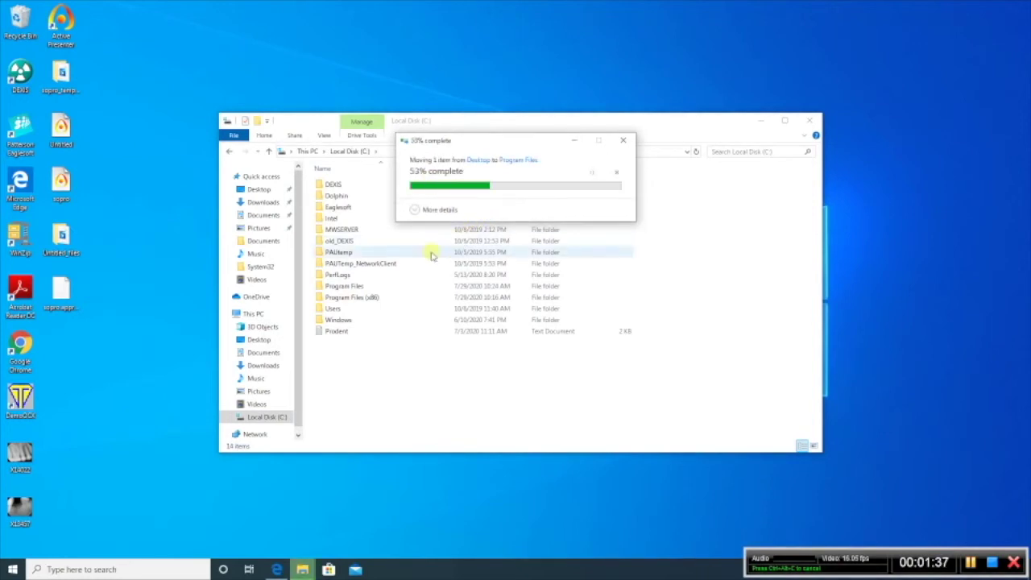
Step: Open the properties of the SoproSnap application in C:\Program Files\SoproSnap
click(360, 287)
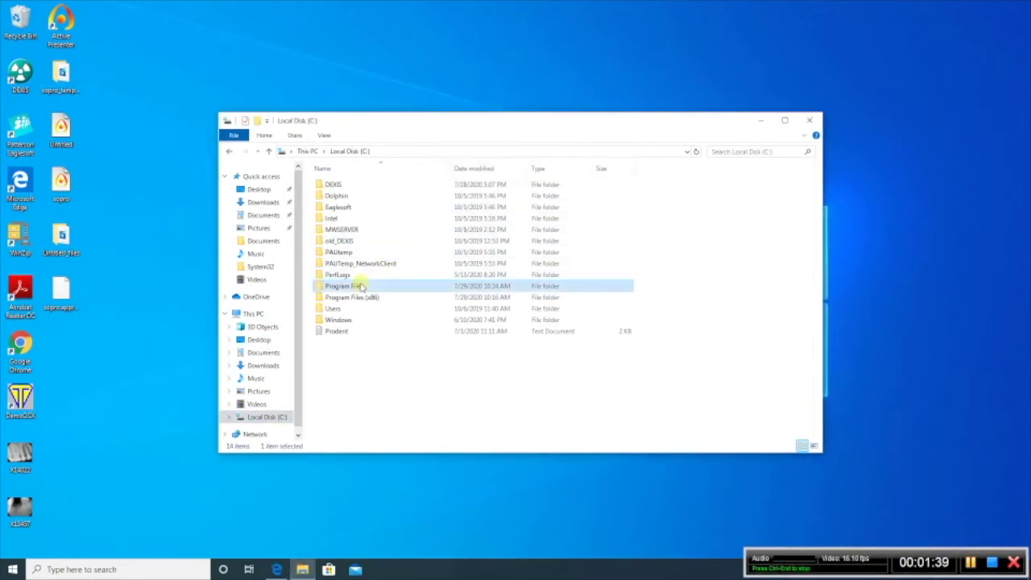
double_click(360, 287)
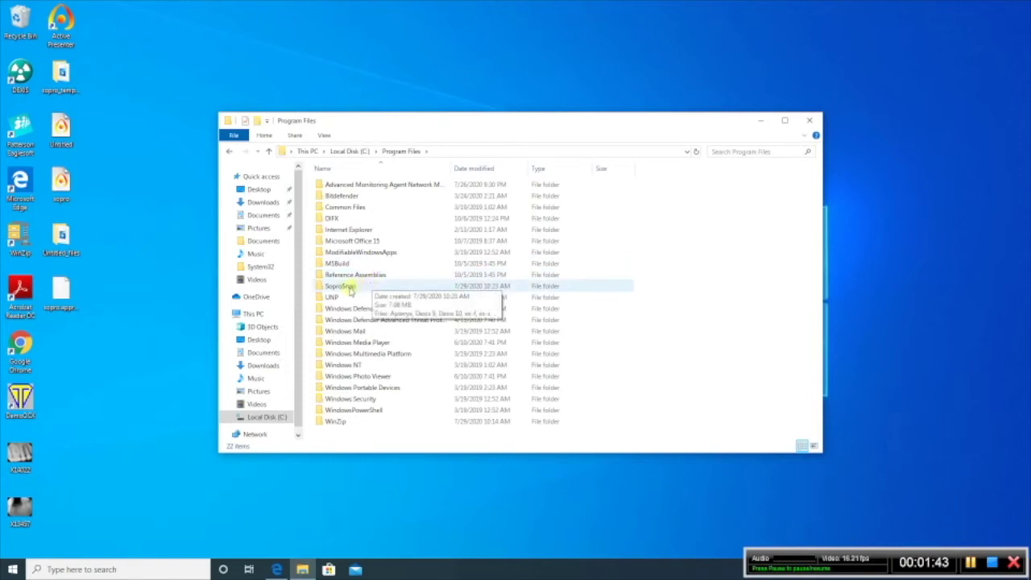
double_click(349, 290)
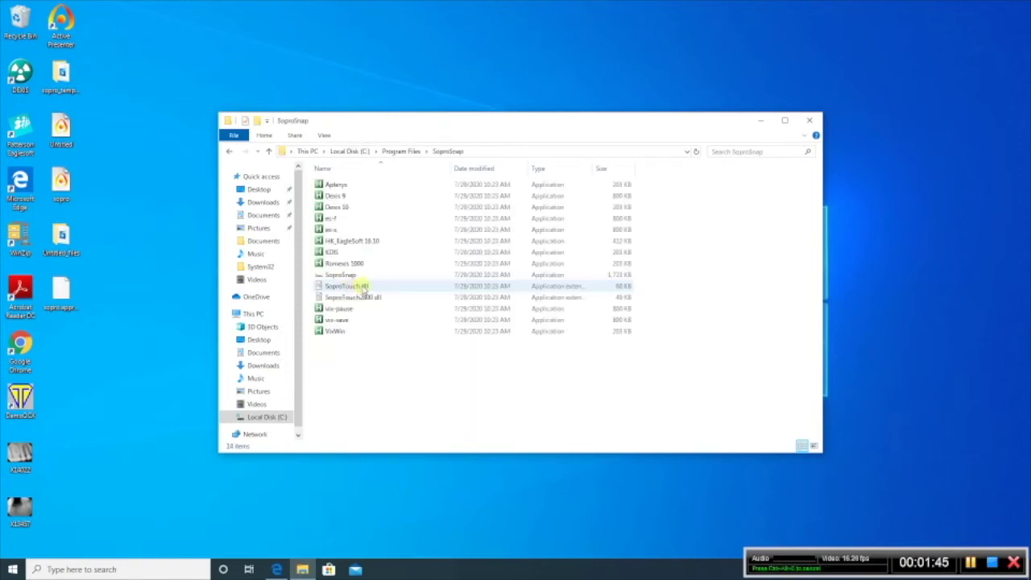
right_click(345, 276)
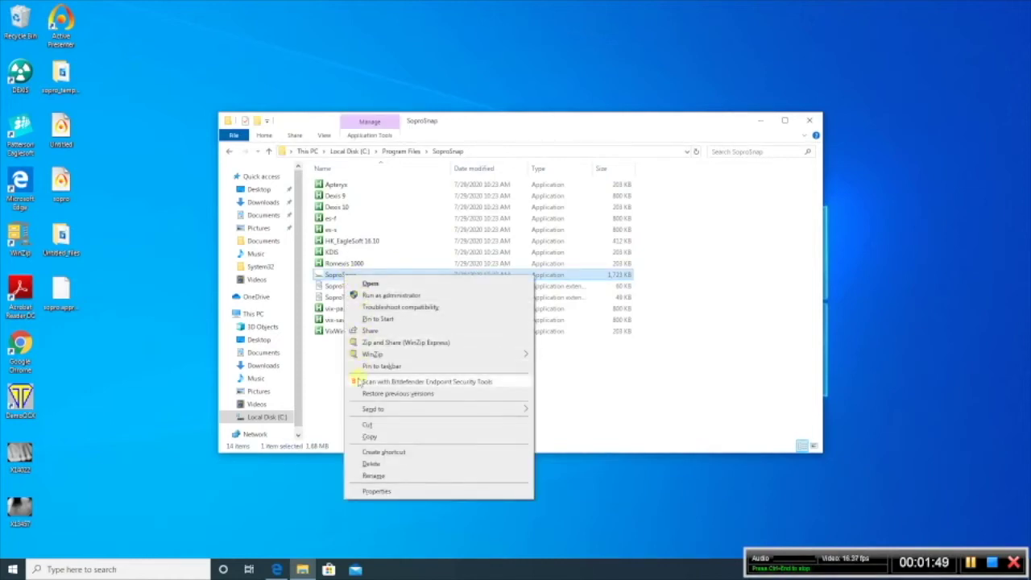
click(377, 491)
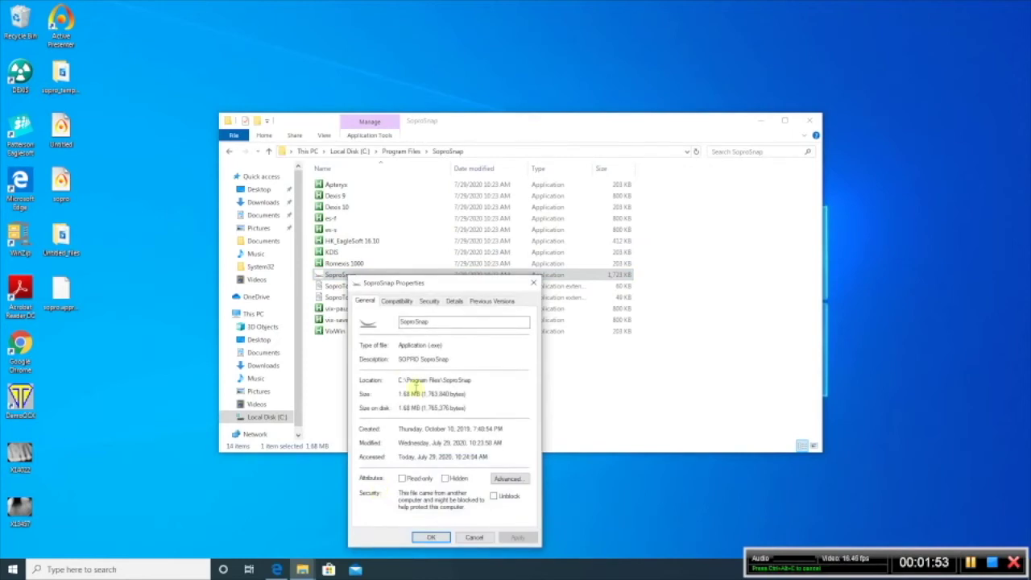
Step: Enable compatibility mode for all users on the SoproSnap application and set it to Windows 7
click(396, 302)
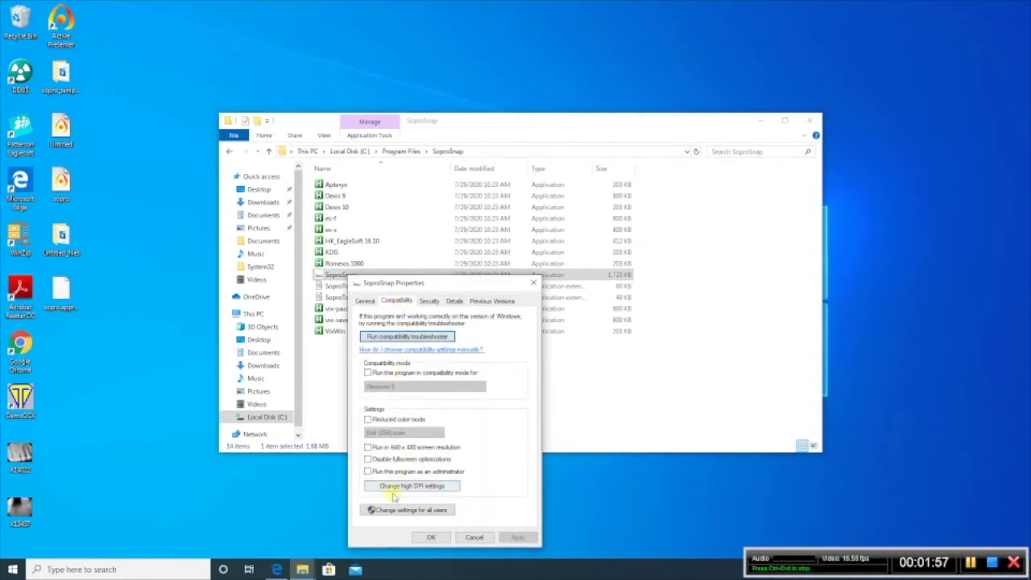
click(402, 511)
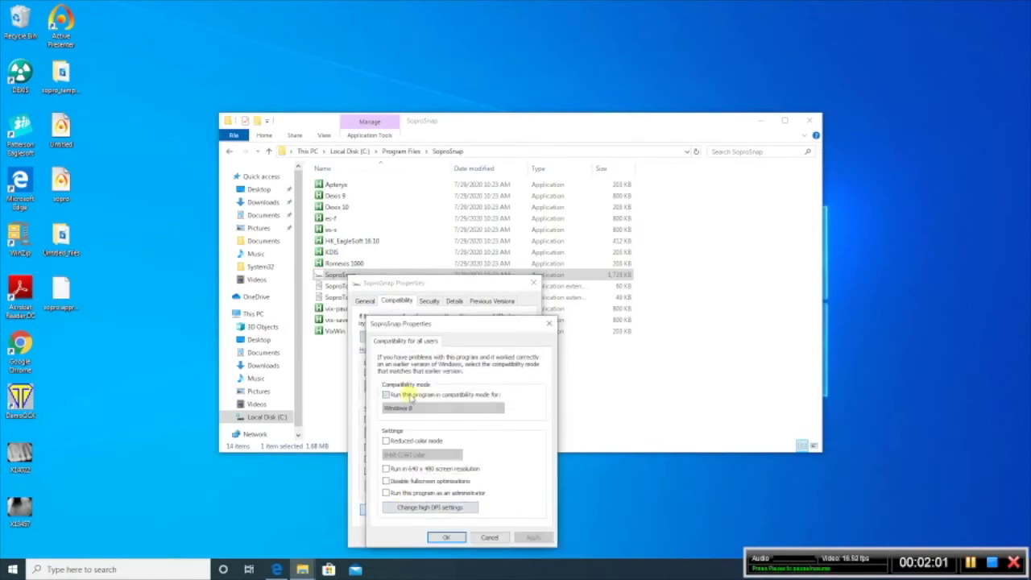
click(409, 396)
click(419, 408)
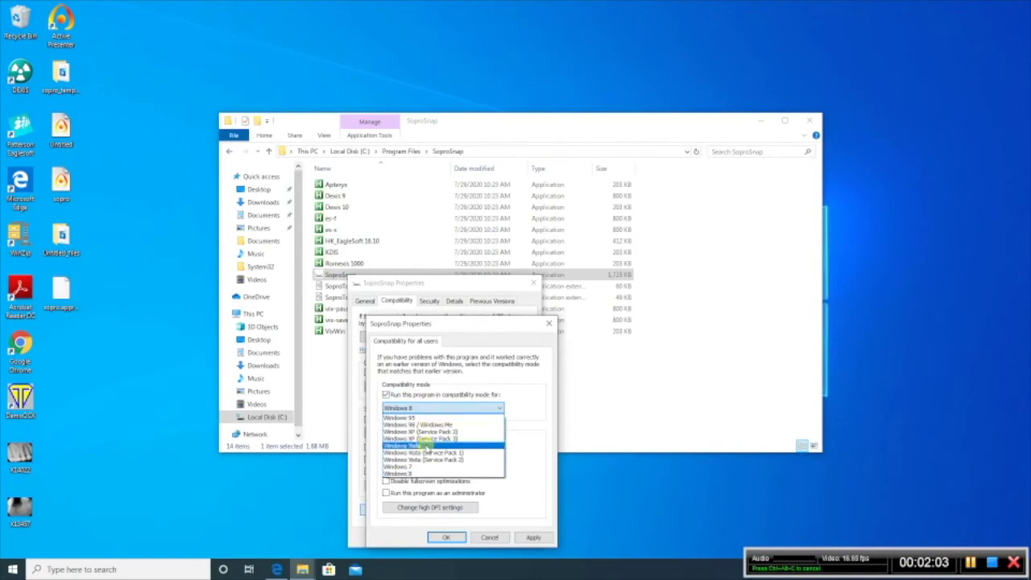
click(425, 468)
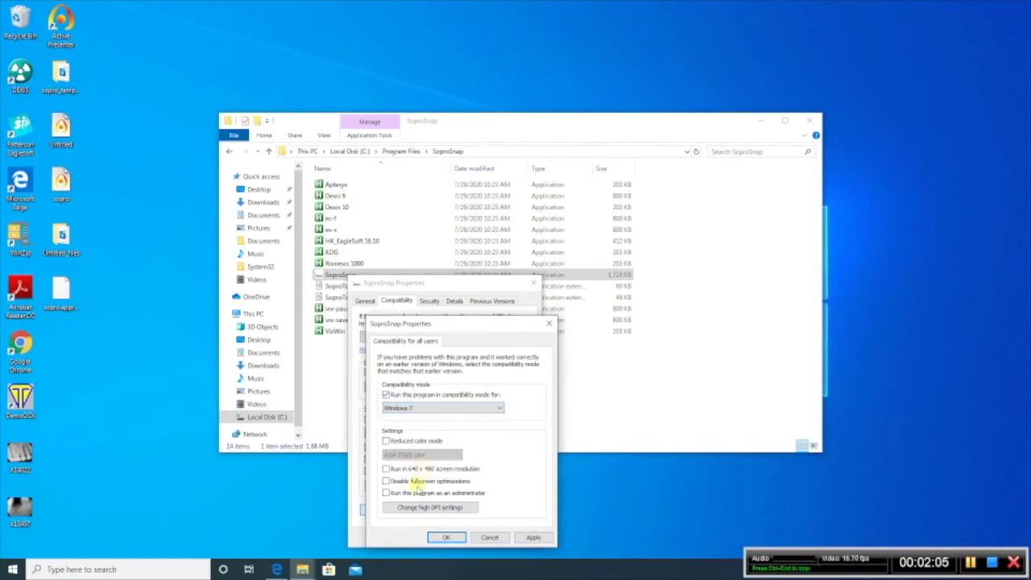
Step: Set the SoproSnap application to run as an administrator for all users and apply its property changes
click(439, 537)
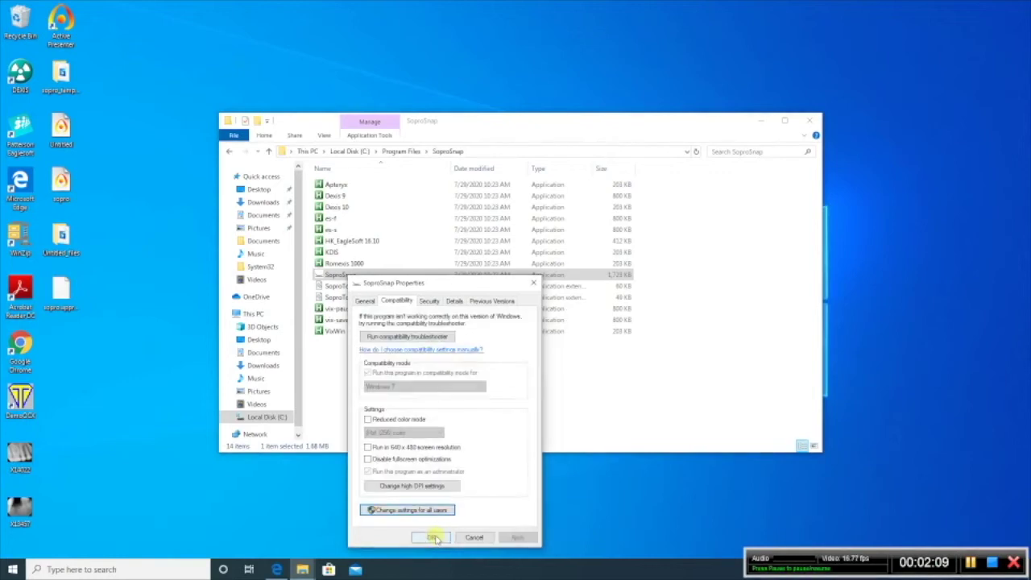
click(433, 537)
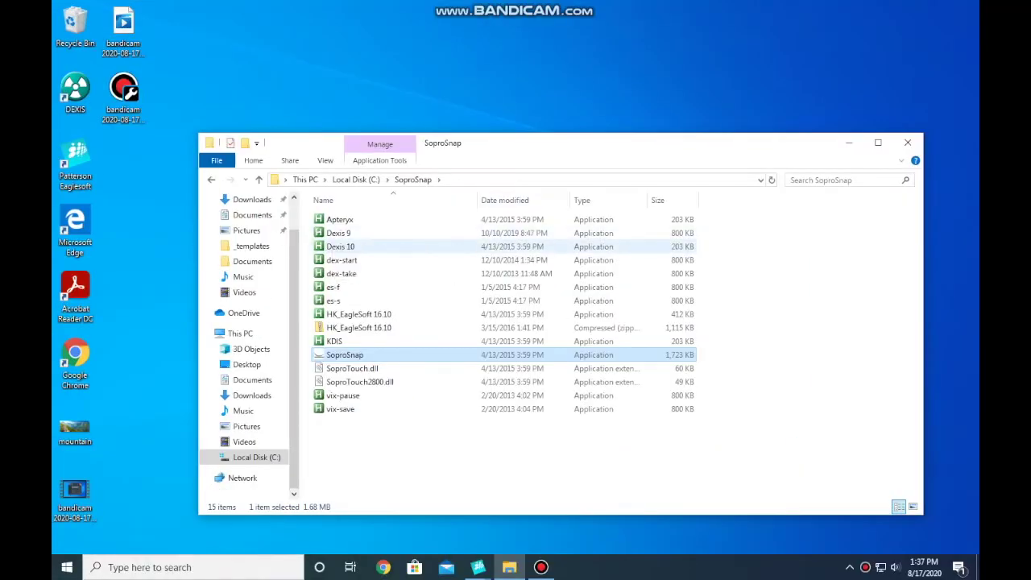
Step: Open the all-users compatibility settings of the Dexis 10 application in the SoproSnap folder
right_click(336, 247)
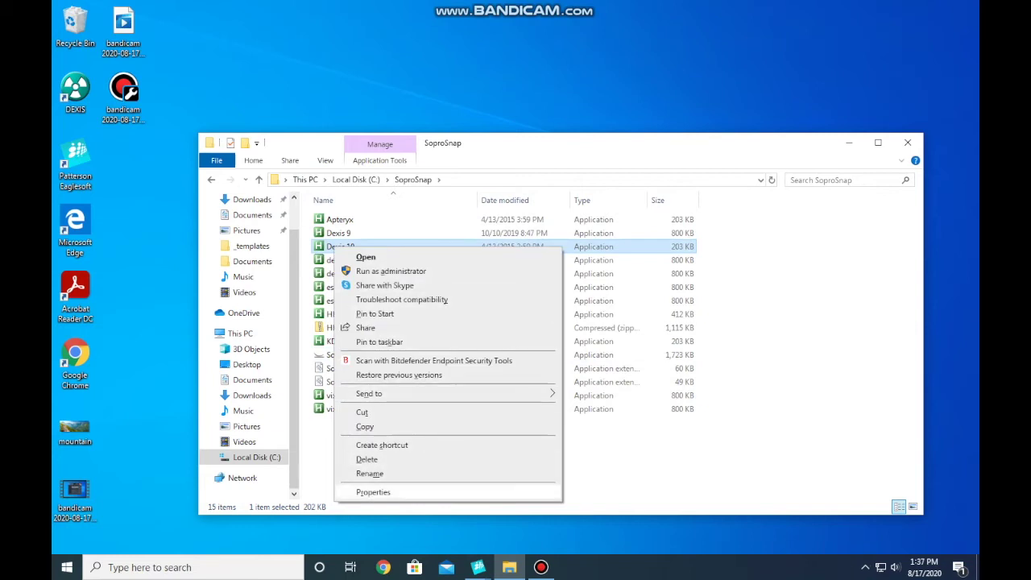
click(373, 492)
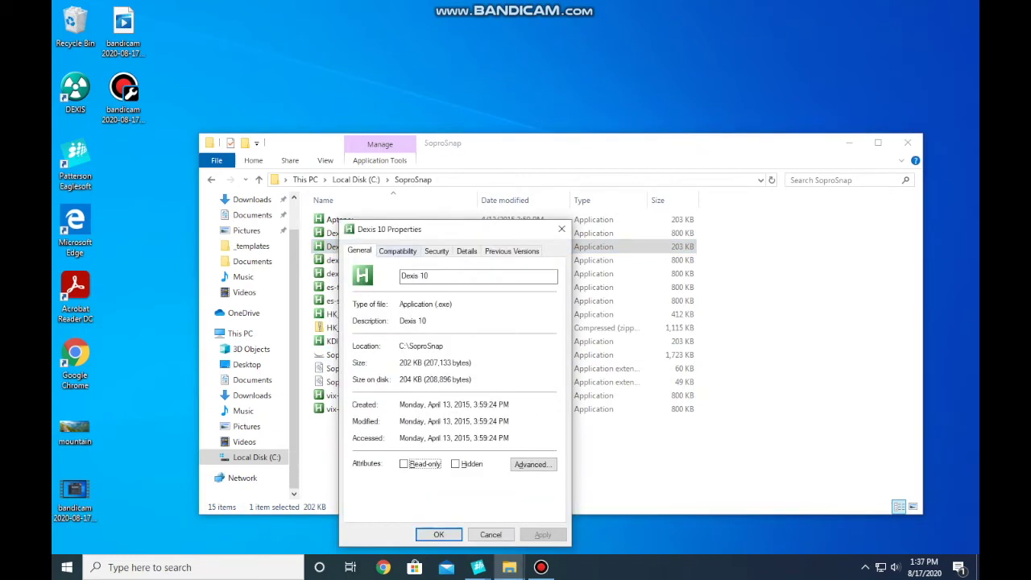
click(398, 251)
key(Tab)
key(Tab)
key(Tab)
key(Tab)
key(Tab)
key(Tab)
key(Tab)
key(Tab)
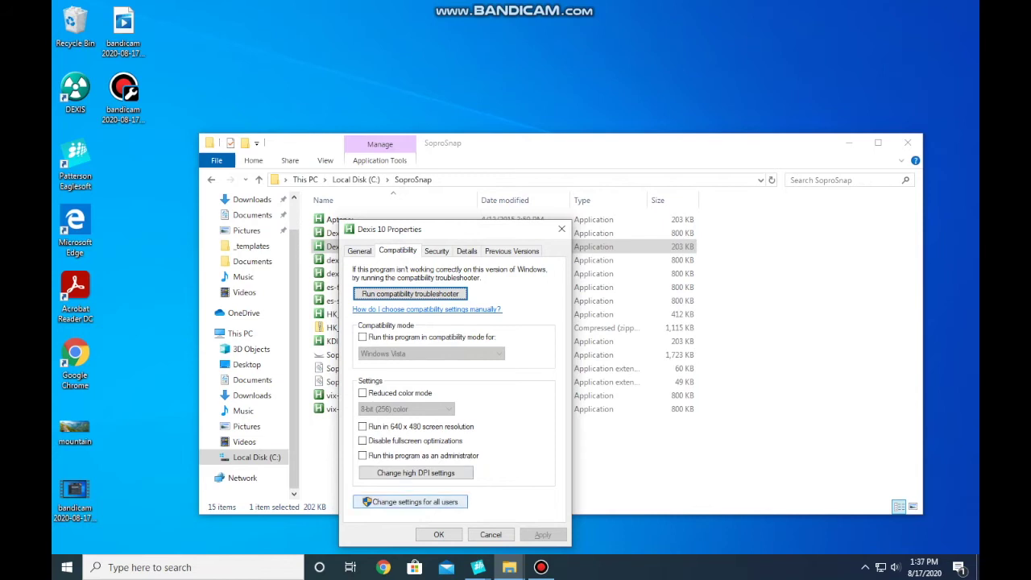
key(Return)
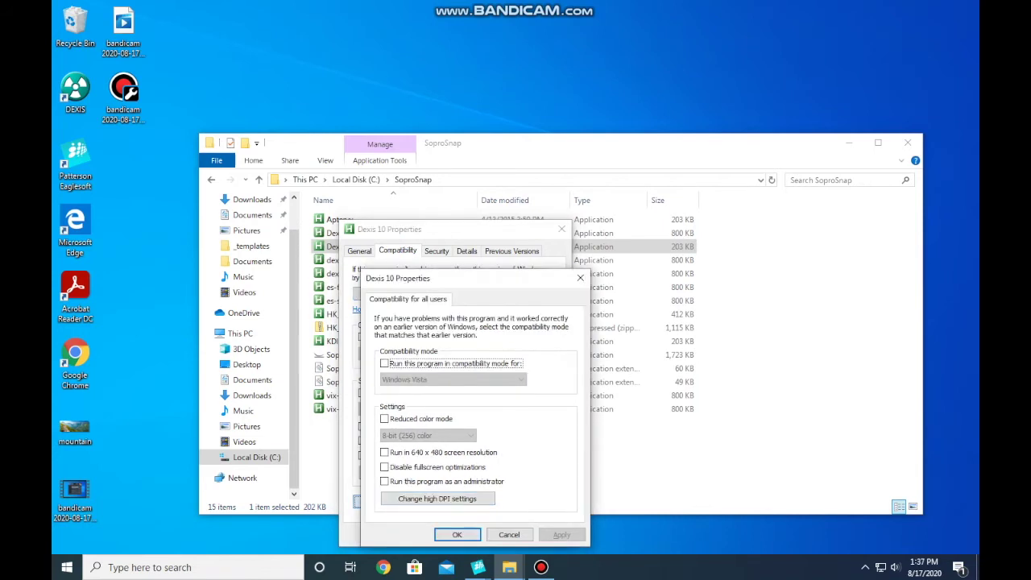
Step: Enable Windows 7 compatibility mode and running as an administrator for Dexis 10, and confirm its properties
key(space)
key(Tab)
key(alt+Down)
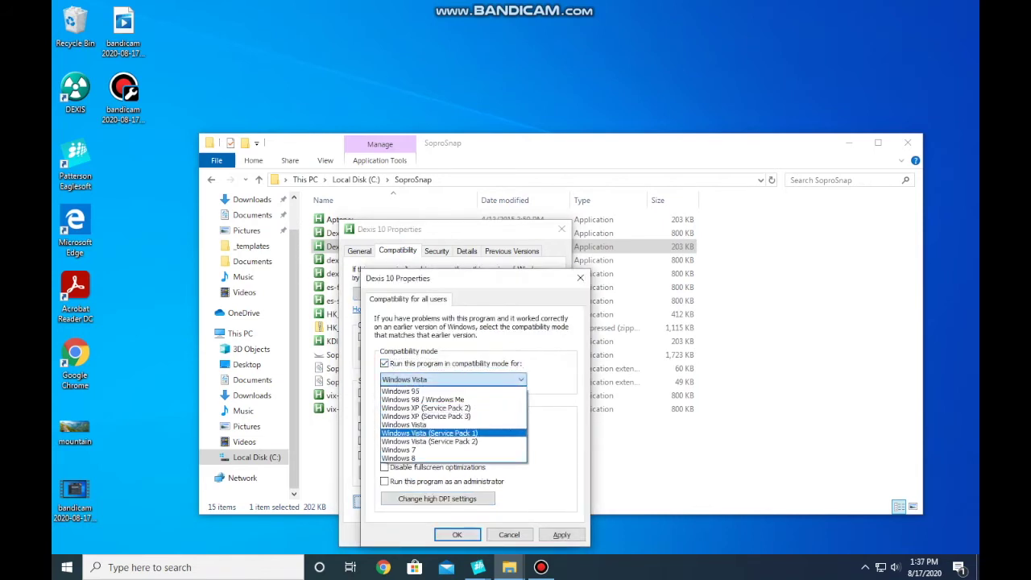
key(Down)
key(Down)
key(Return)
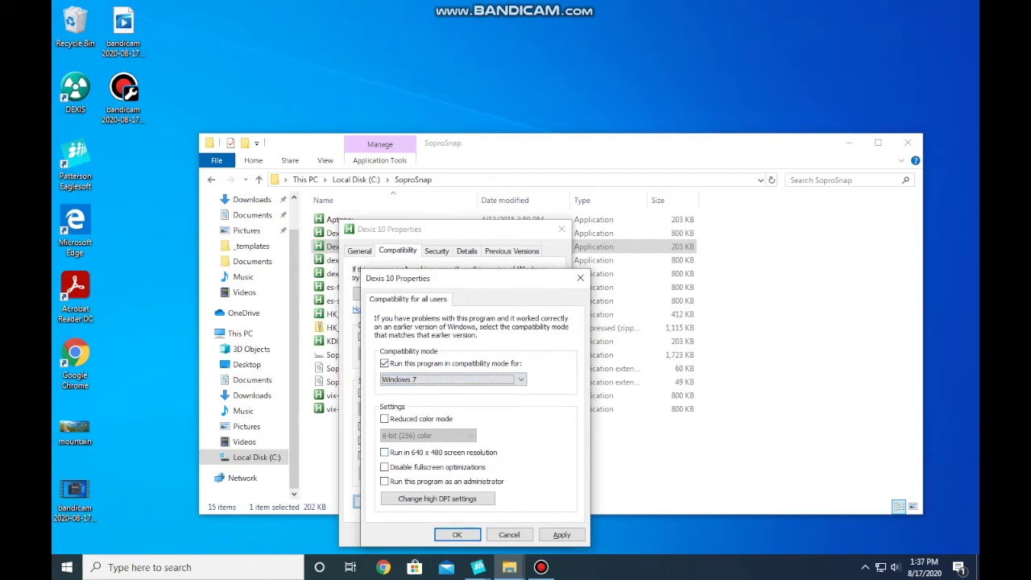
click(384, 480)
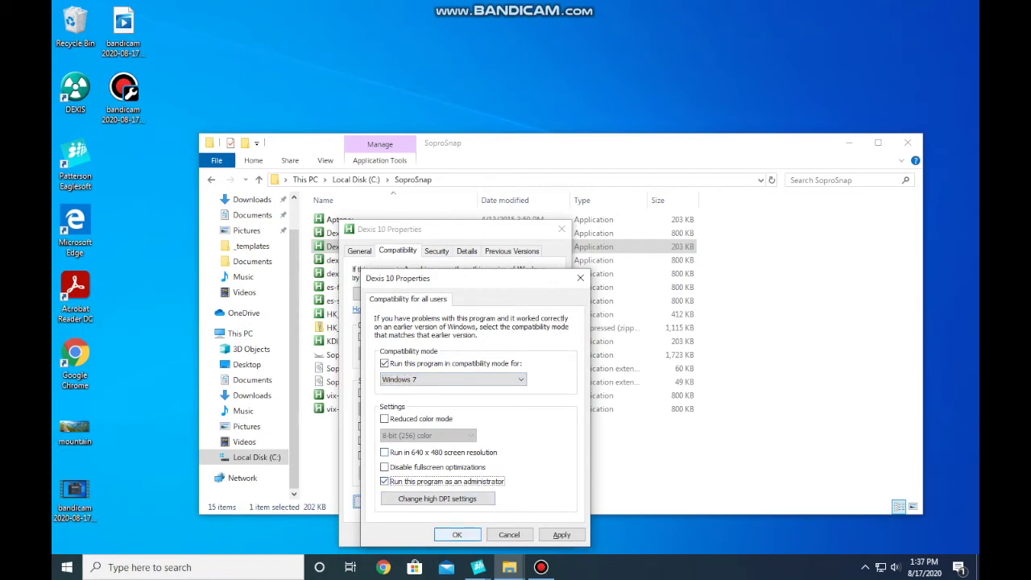
key(Tab)
key(Return)
key(Tab)
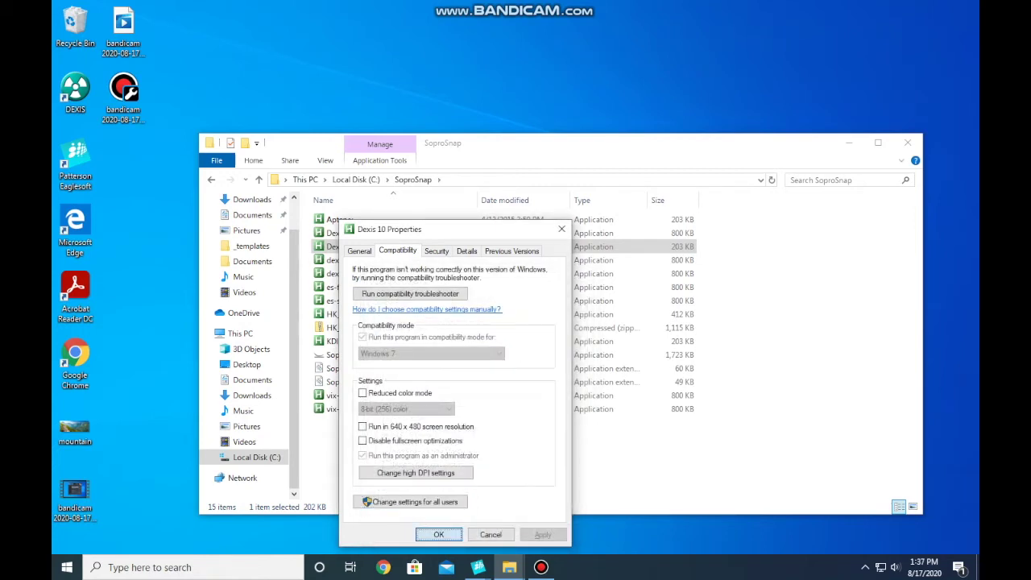
key(Return)
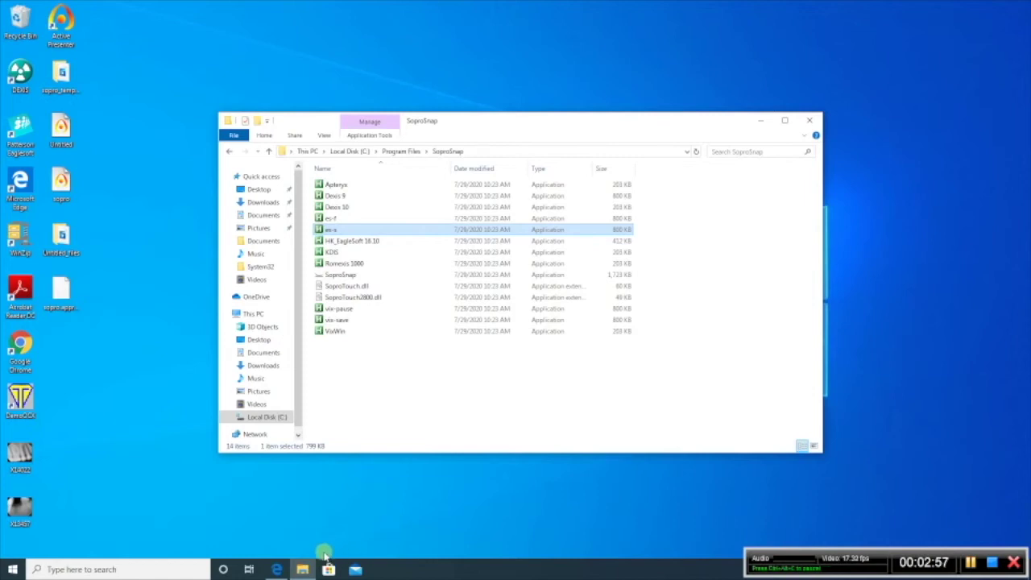
Step: Switch to Microsoft Edge, open the Sopro driver downloads from the Acteon portal, and run the USB2 camera driver for SOPRO-Imaging 2.32 and older versions
click(275, 570)
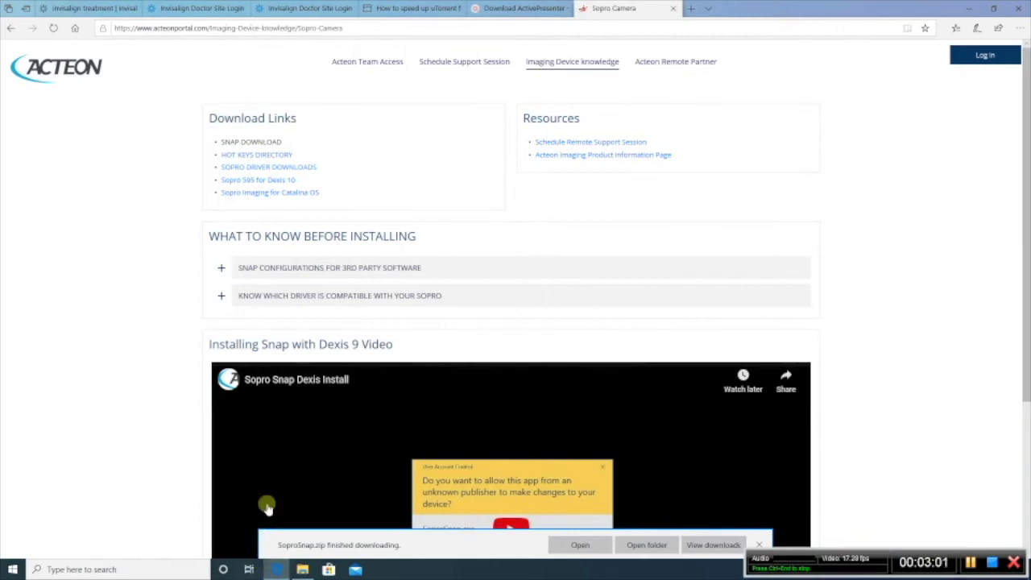
click(296, 169)
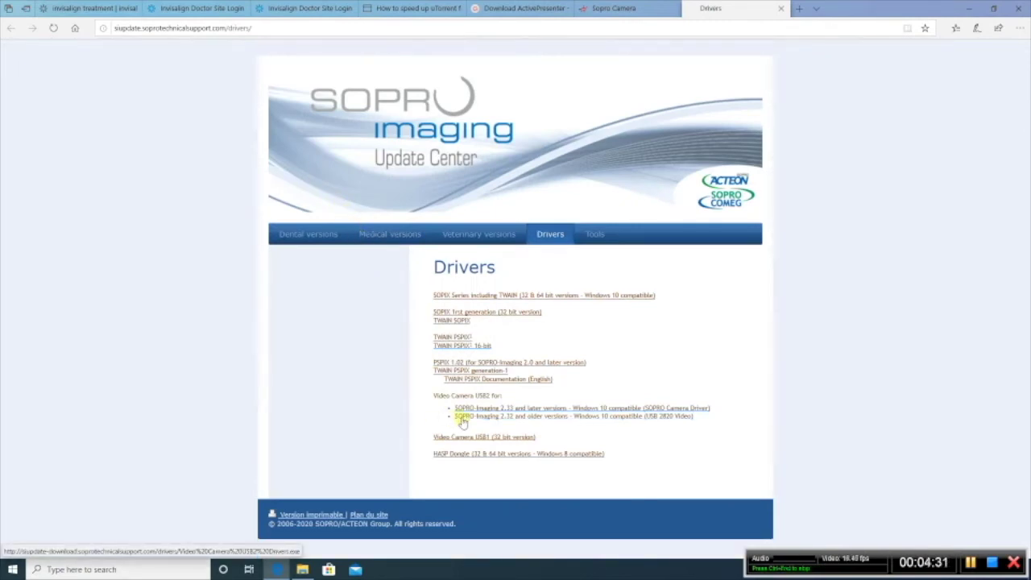
click(461, 418)
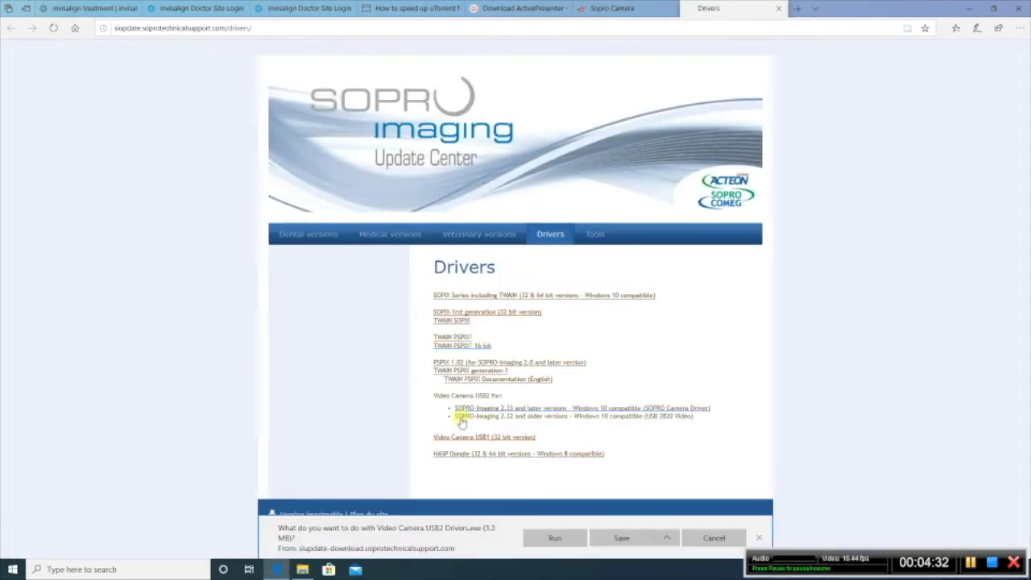
click(558, 536)
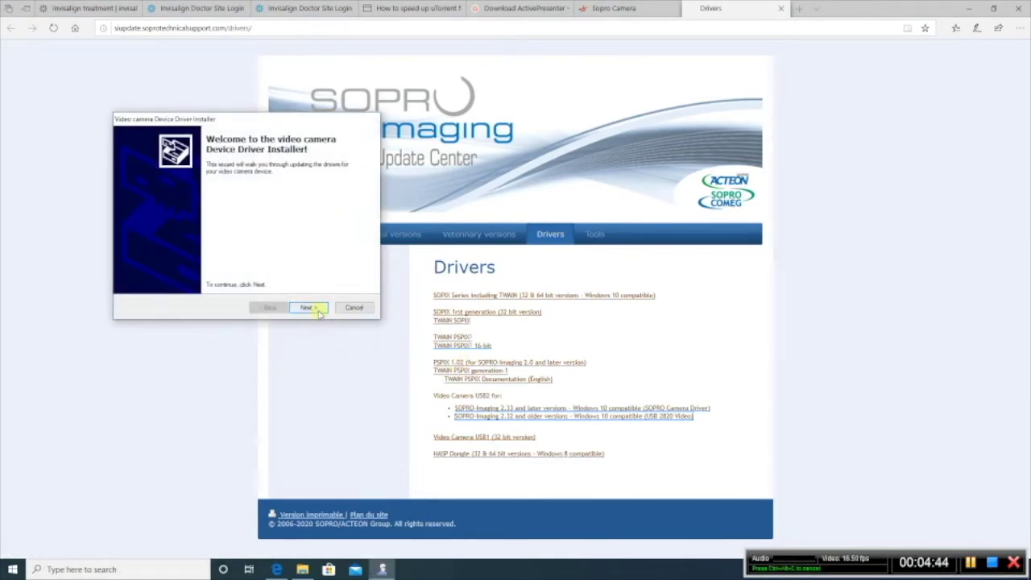
Step: Complete the video camera driver installation, allowing the Sopro Imaging device software to be installed
click(308, 308)
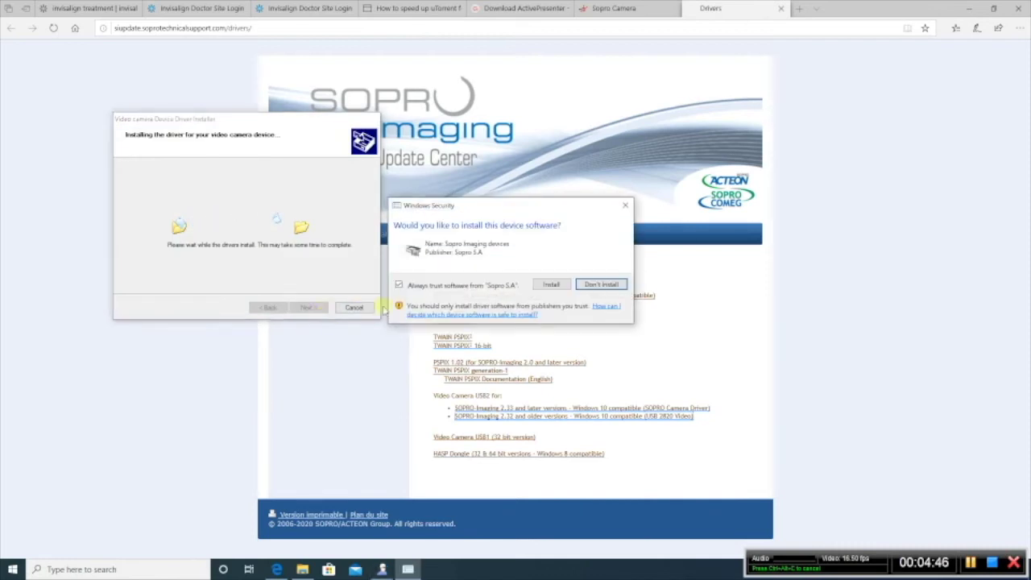
click(551, 285)
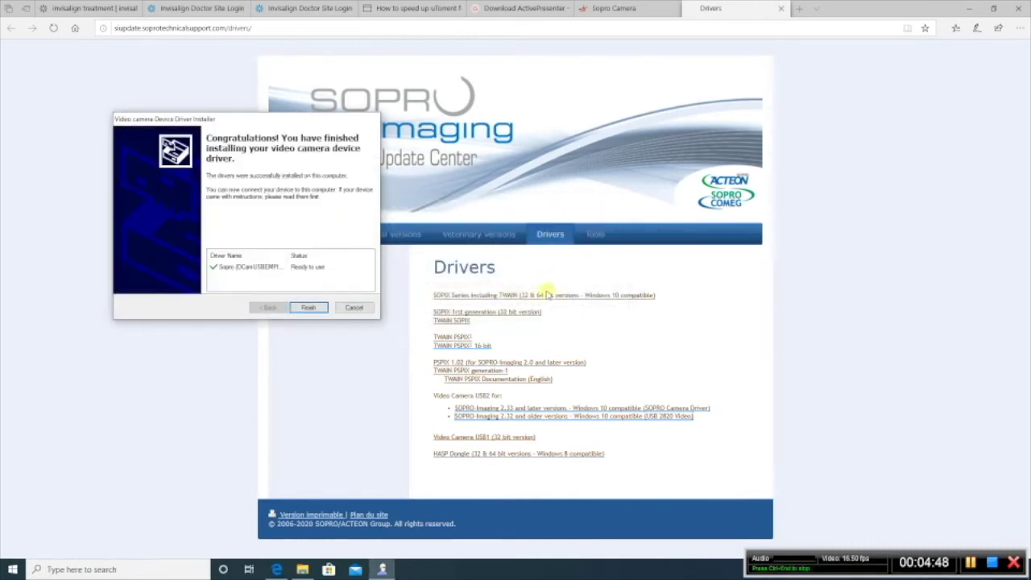
click(311, 308)
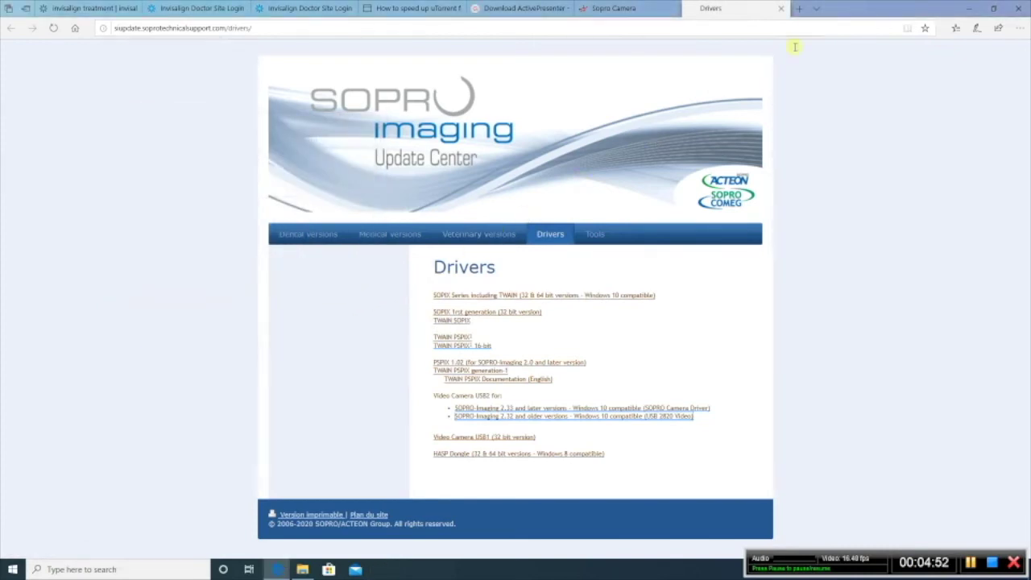
Step: Launch SoproSnap from its folder and set Action #01 to Broadcast with the External launcher function running C:\SoproSnap\Dexis 9.exe
click(969, 8)
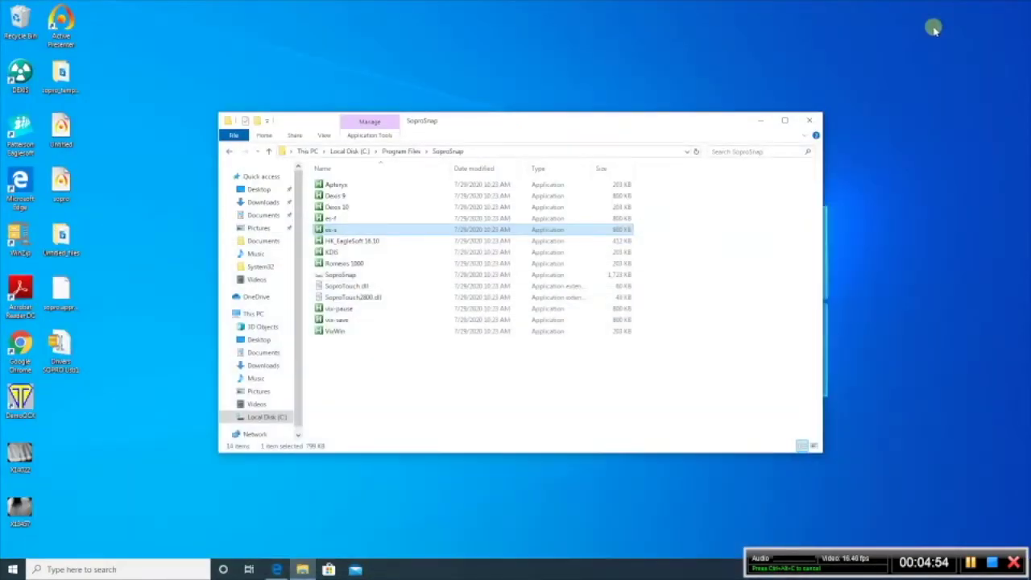
double_click(340, 274)
click(340, 275)
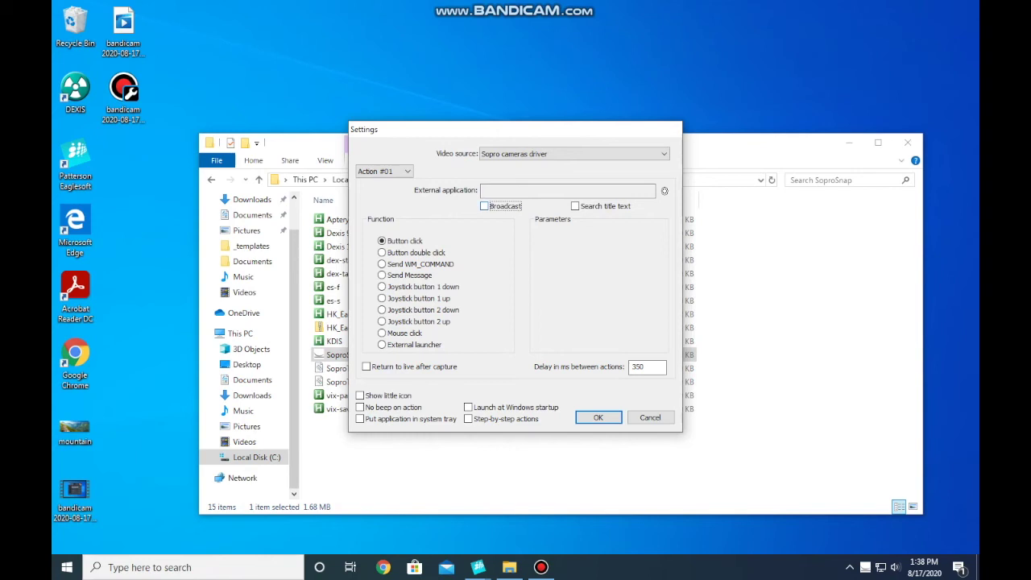
click(484, 205)
click(382, 345)
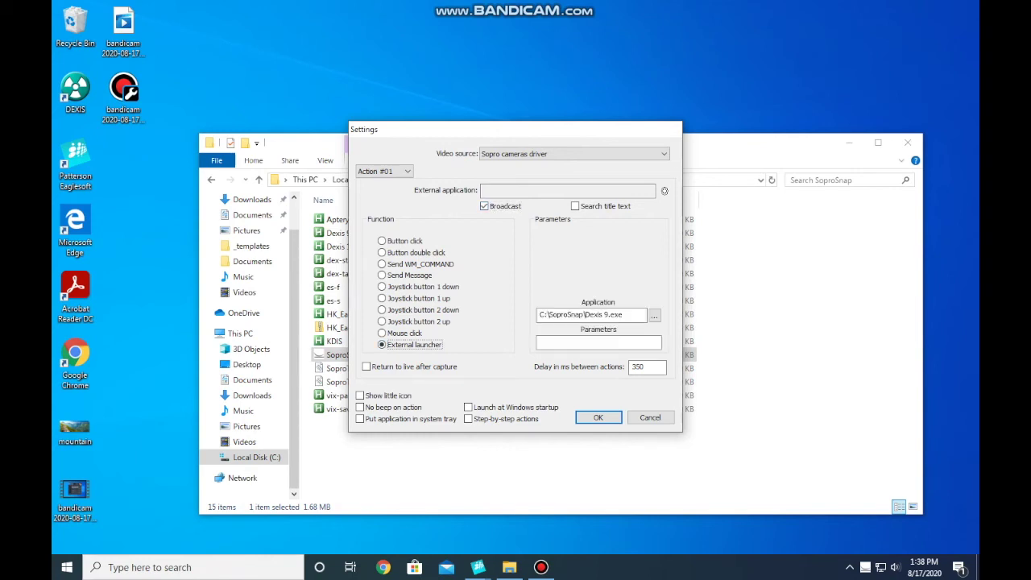
click(654, 315)
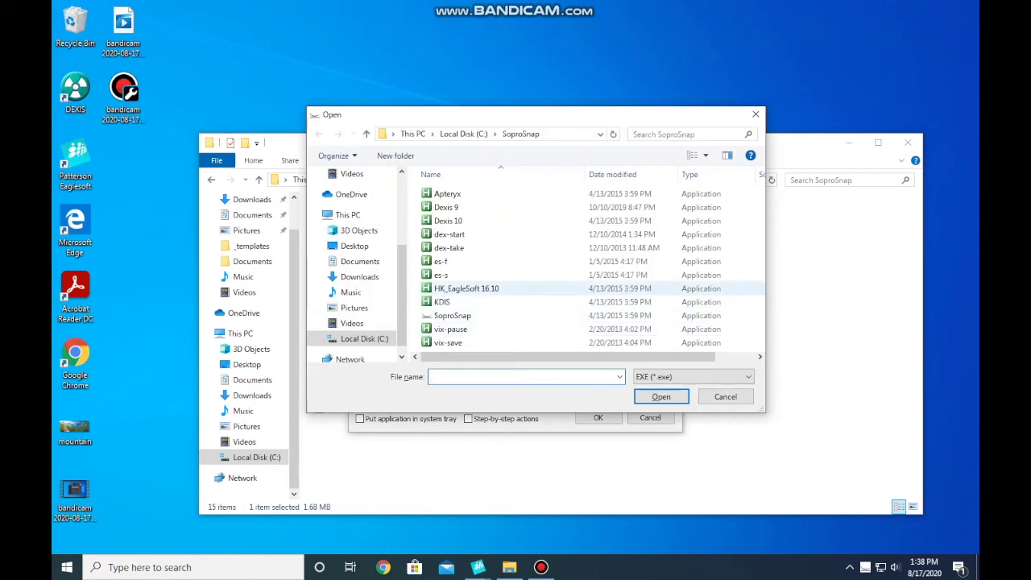
click(446, 207)
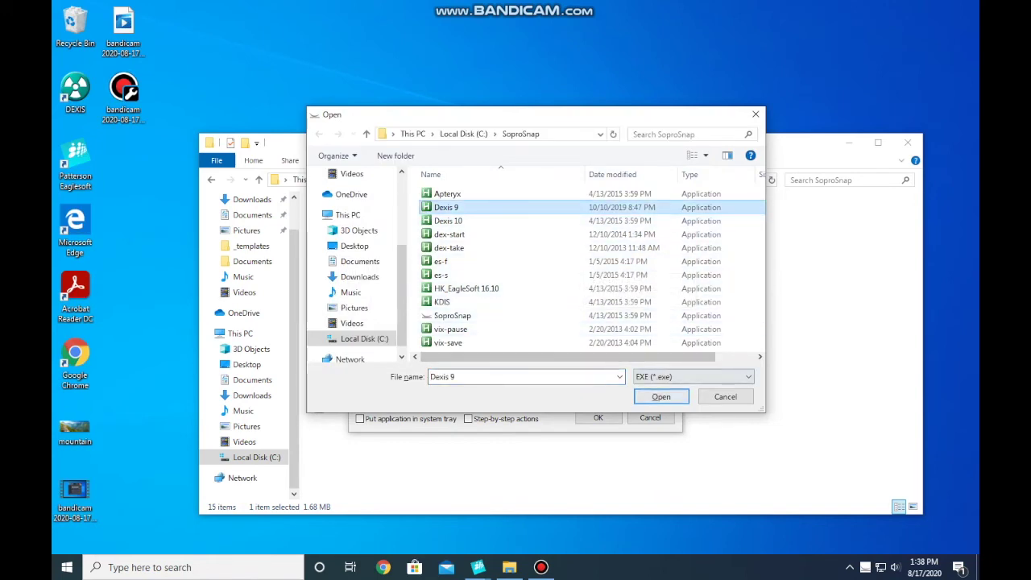
click(661, 397)
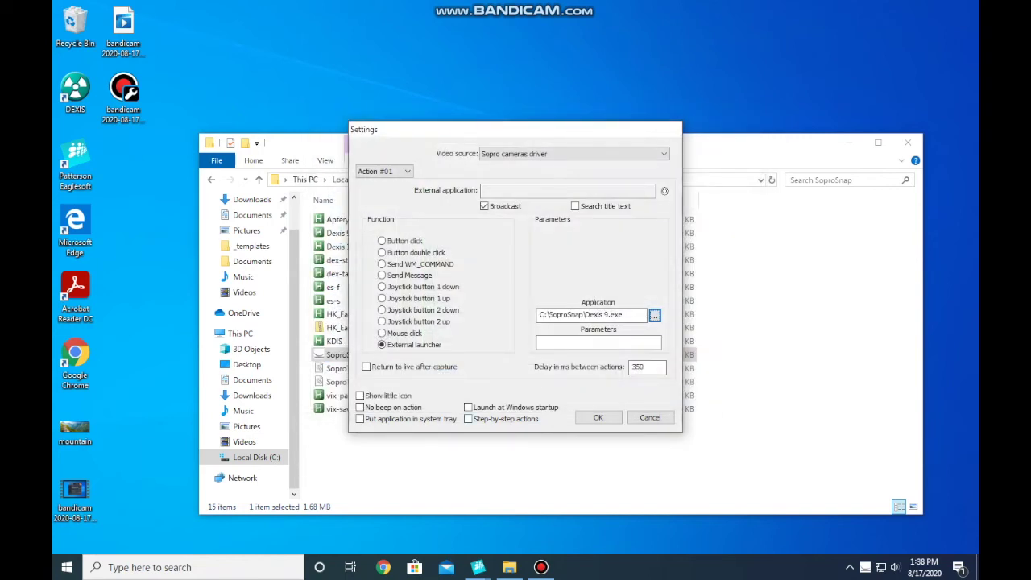
Step: Enable launching at Windows startup and placing the application in the system tray, and save the SoproSnap settings
click(468, 407)
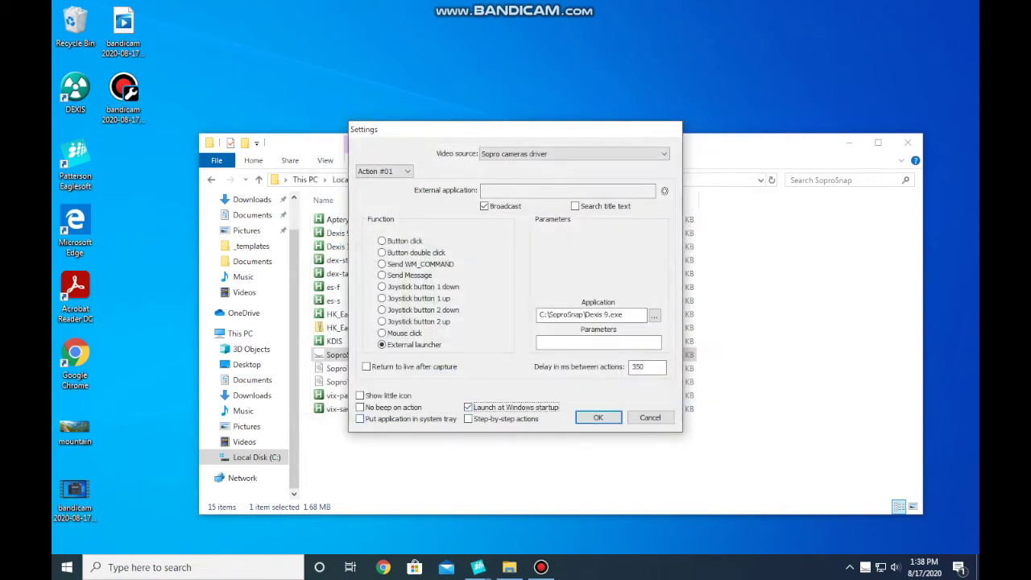
click(361, 419)
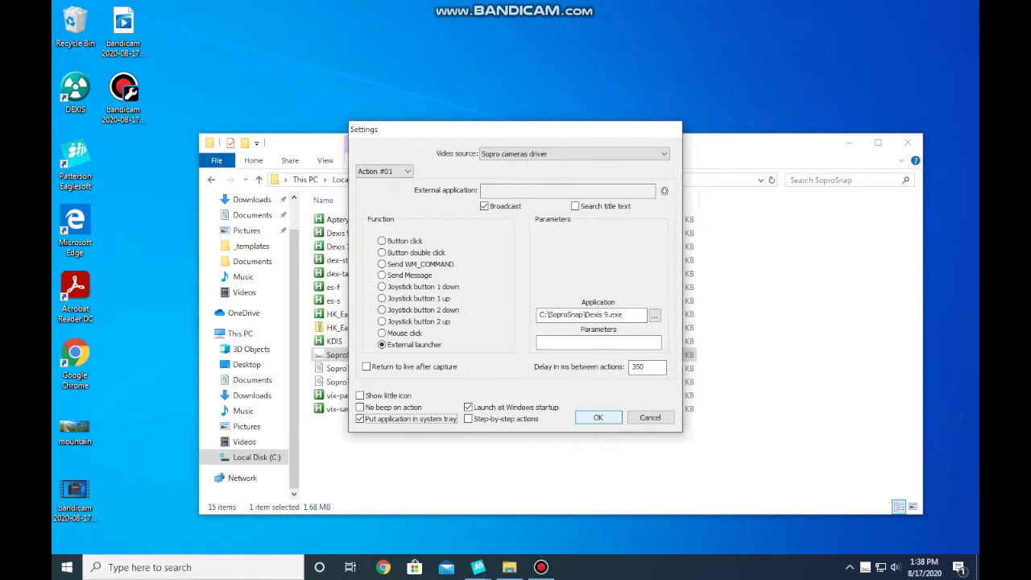
click(598, 417)
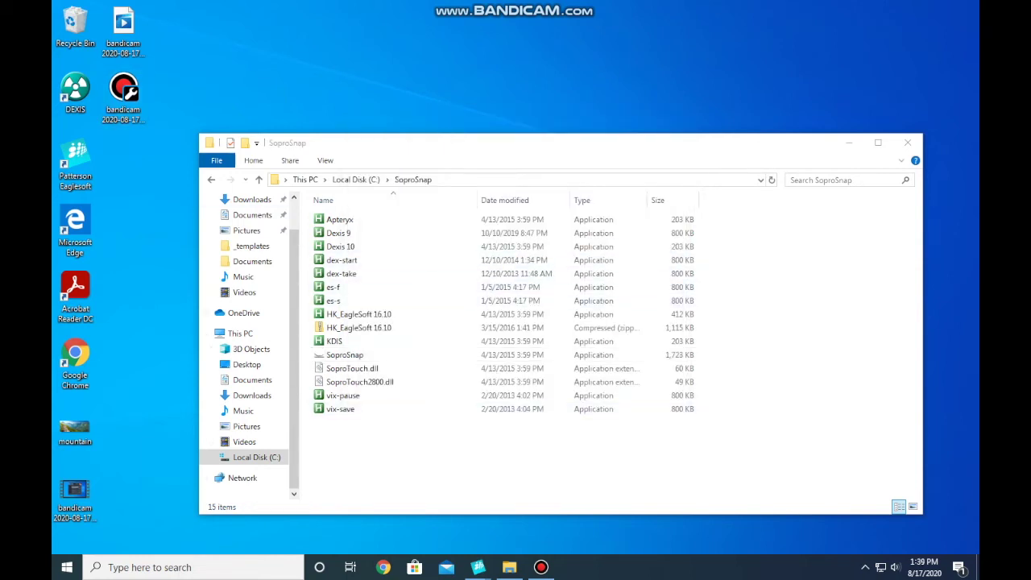
Step: Switch to DEXIS and save DEXimage preferences with video hardware 6 - WDM 640x480 and the Sopro cameras driver as capture device
double_click(75, 93)
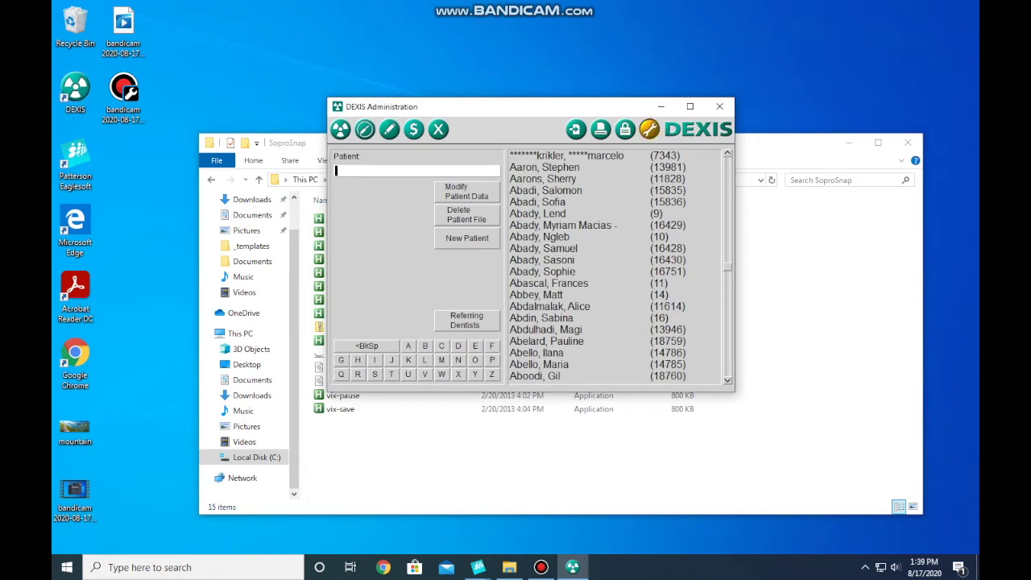
click(650, 129)
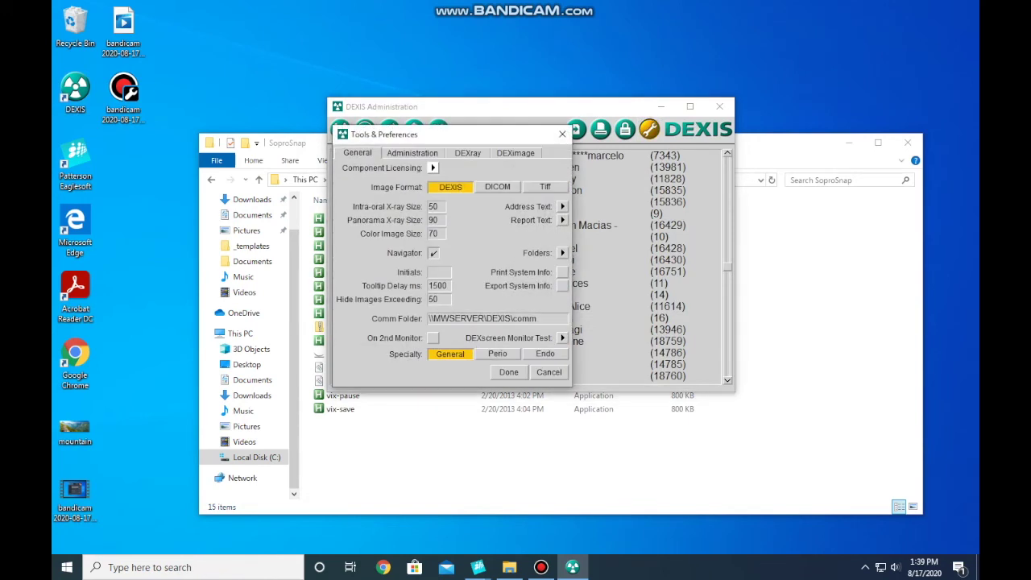
click(514, 152)
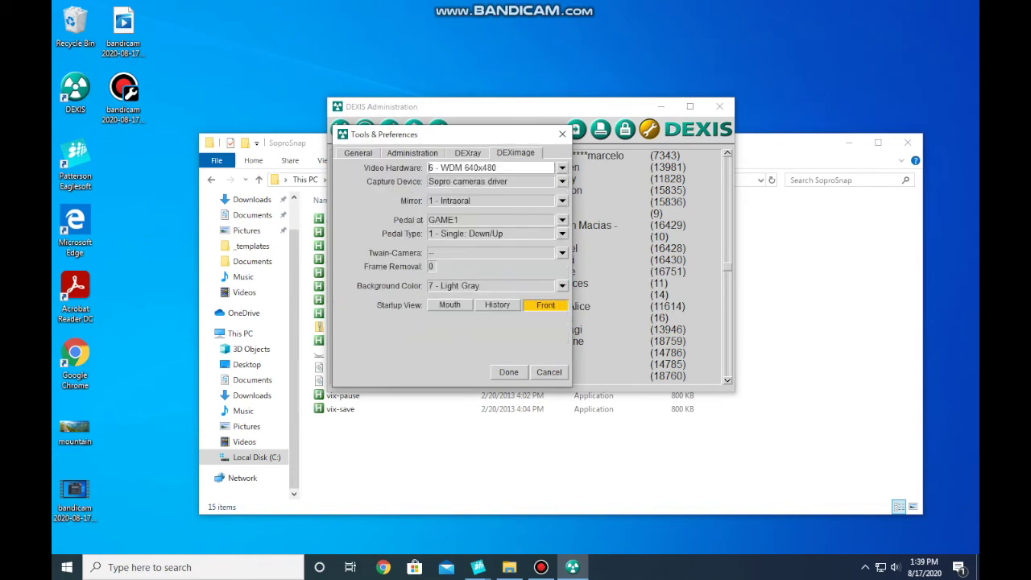
click(562, 167)
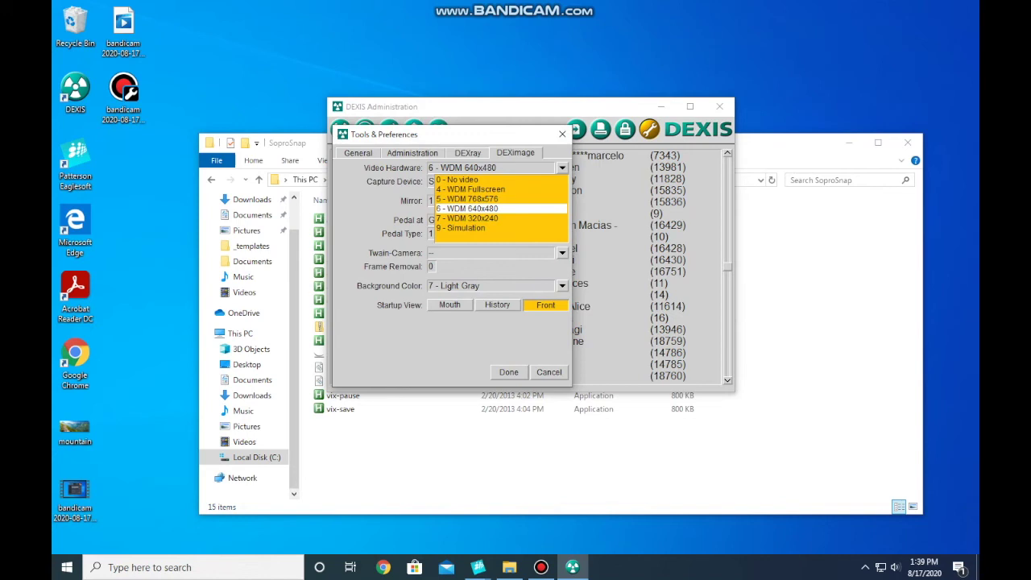
click(467, 208)
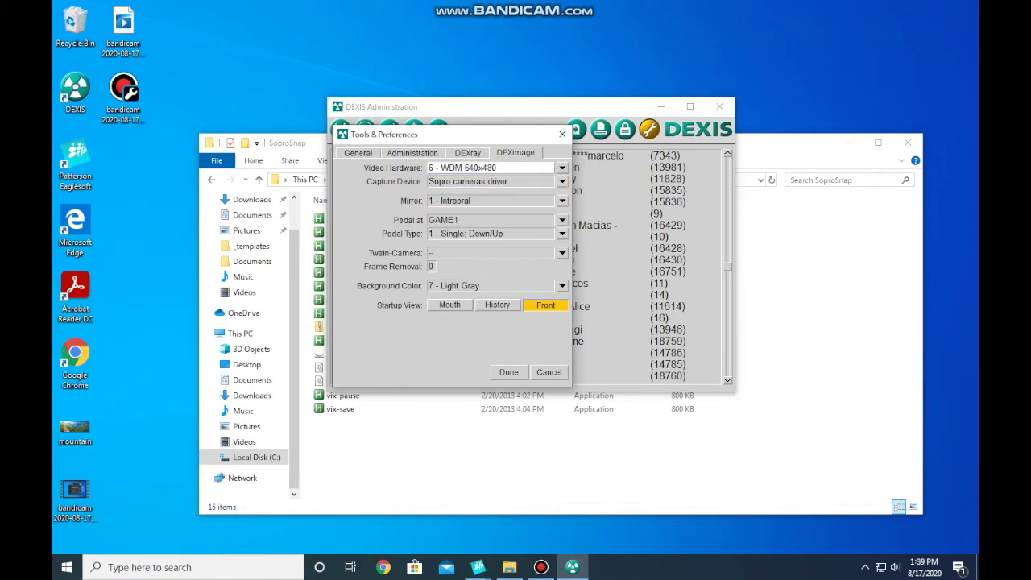
click(561, 181)
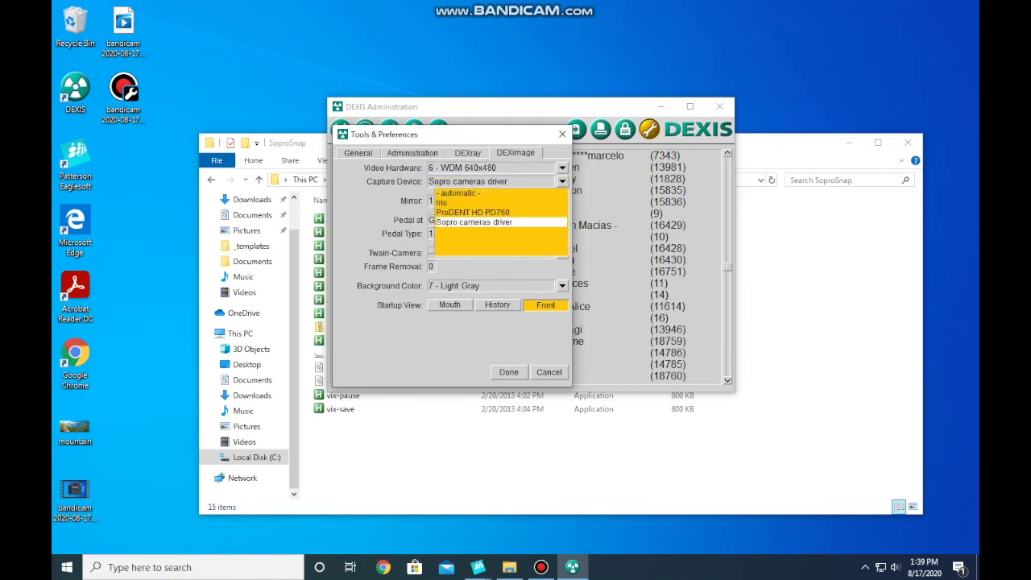
key(Return)
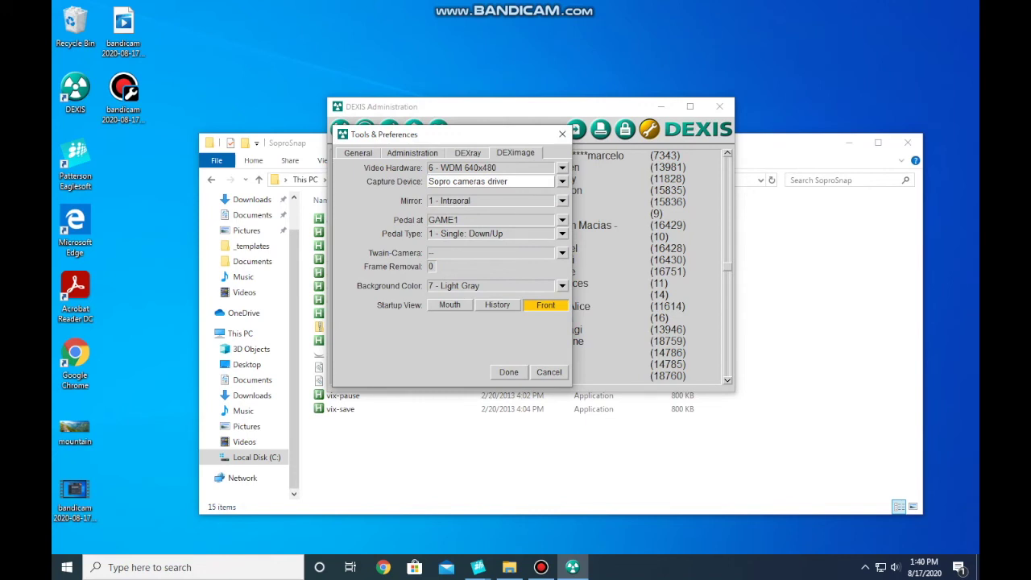
key(Return)
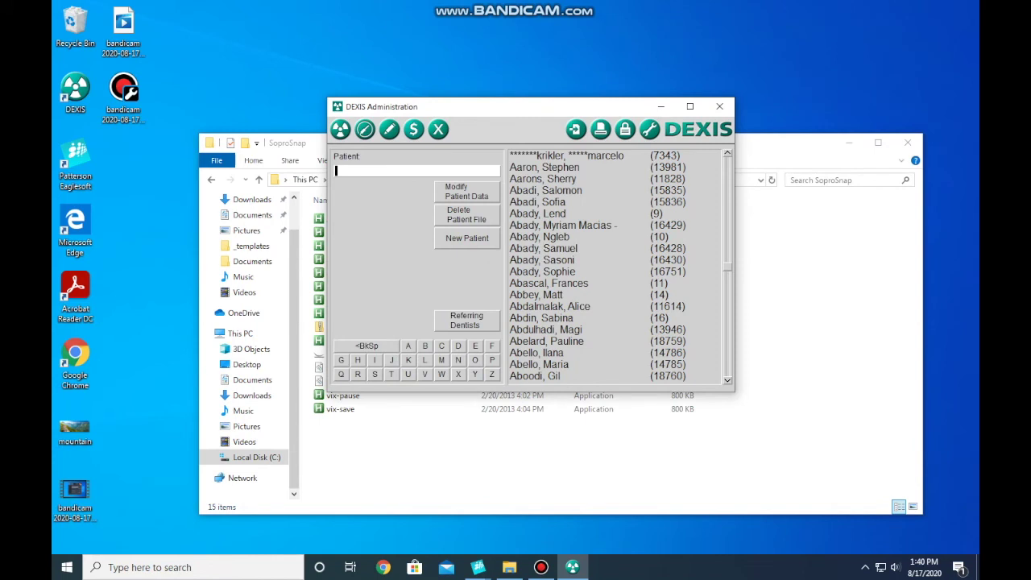
Step: Find and open the test patient's record, dismiss the unsaved images import, and start the live video capture
text(test)
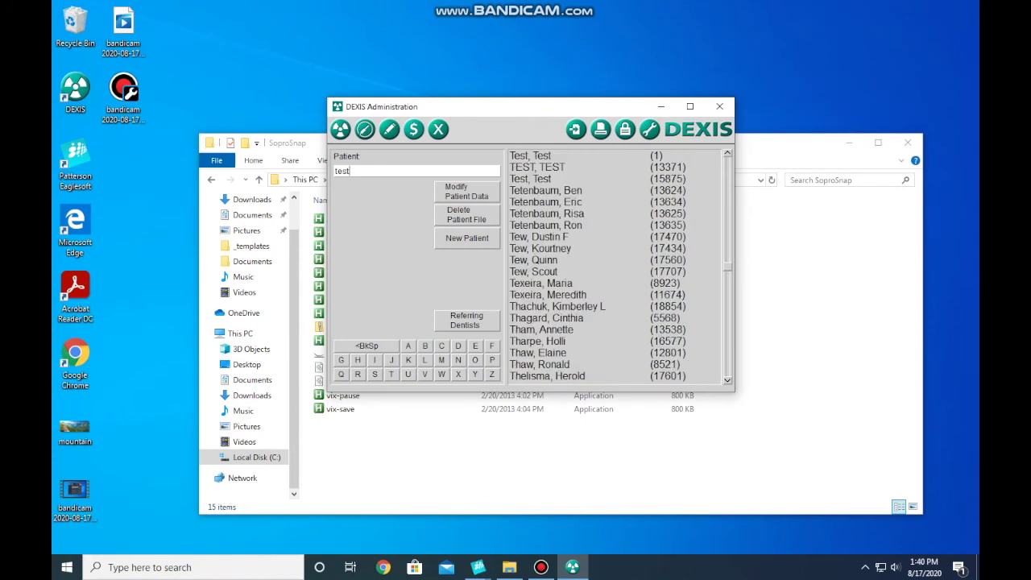
click(548, 155)
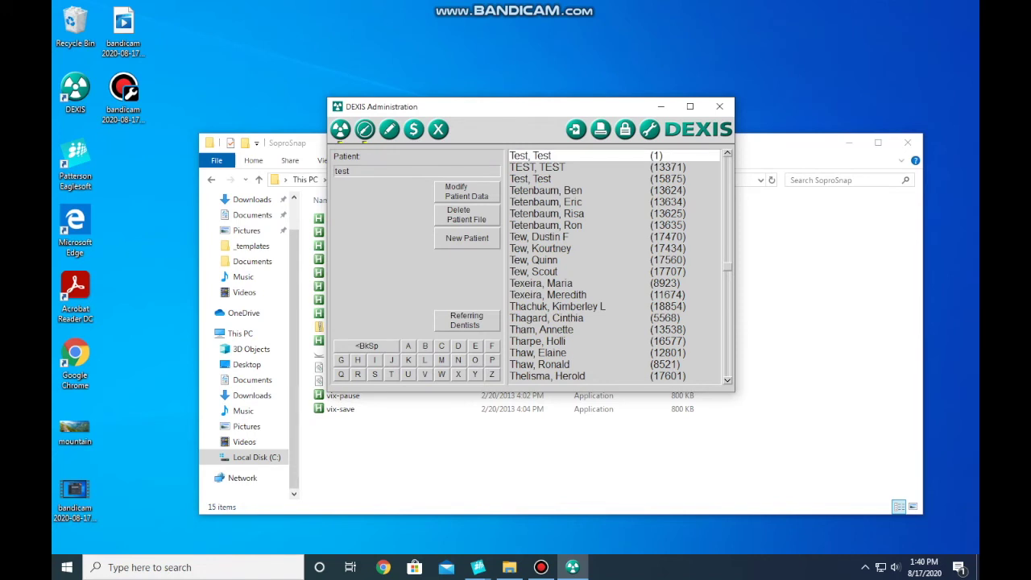
key(Return)
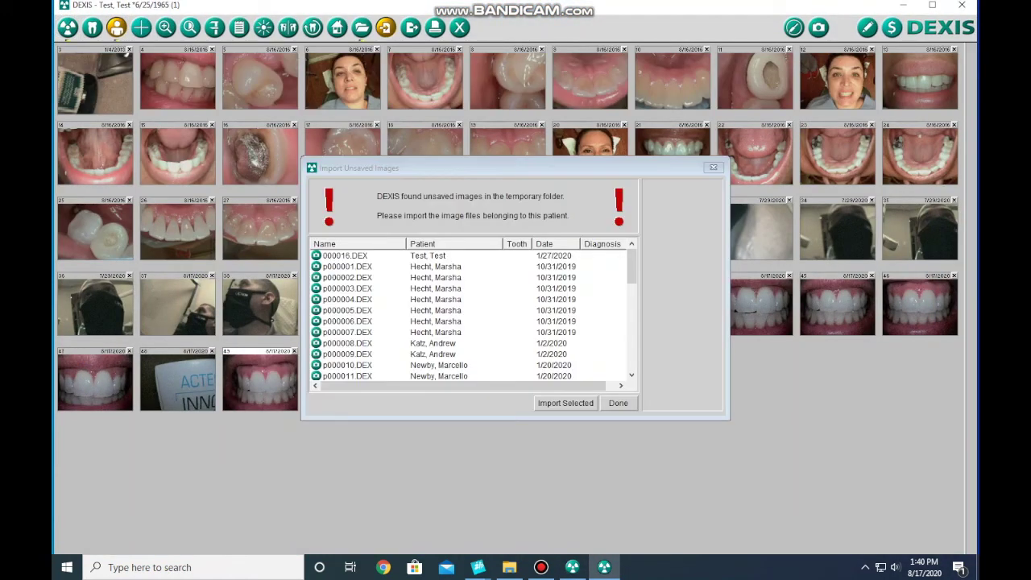
key(Escape)
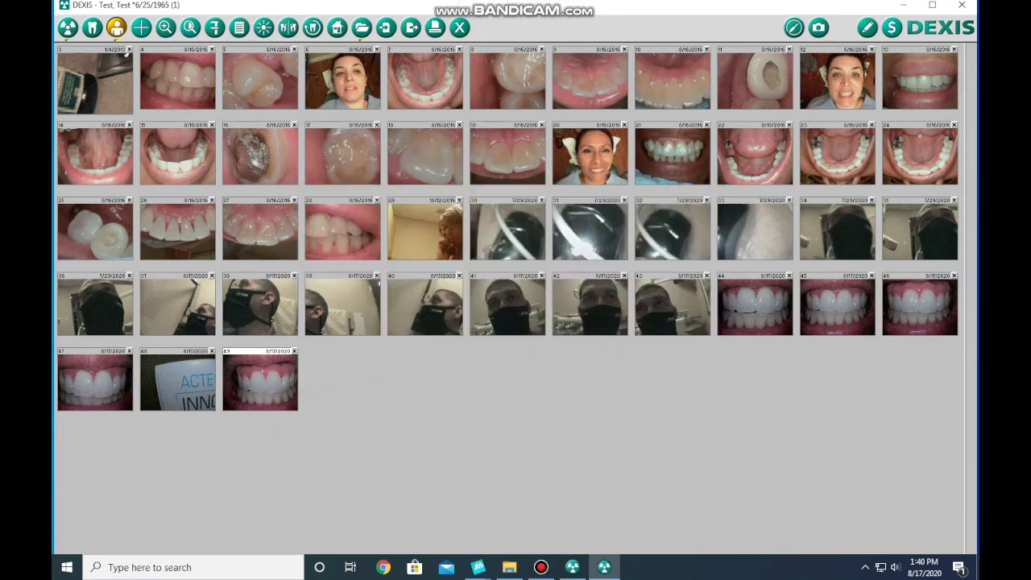
click(116, 27)
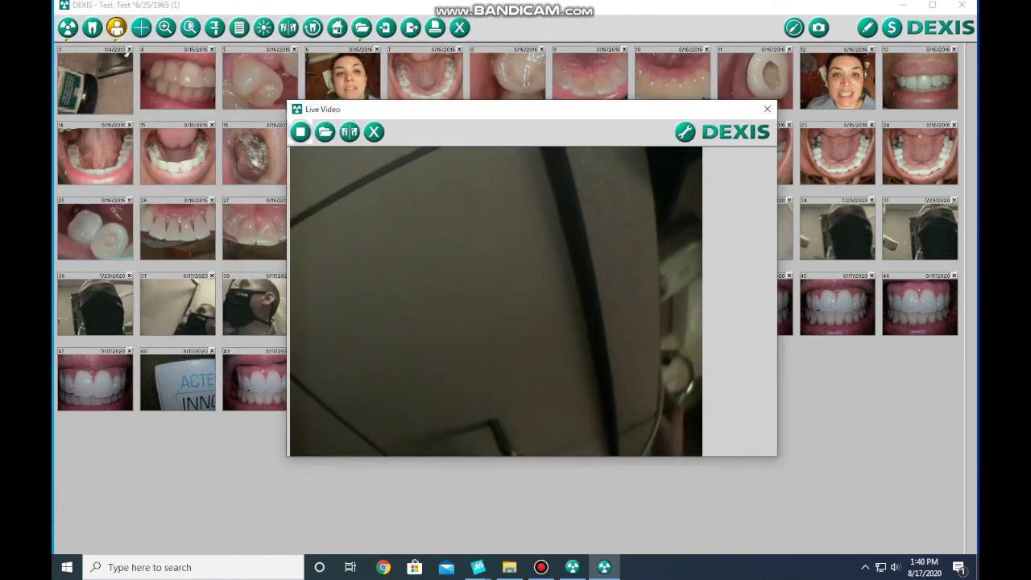
Step: Skip the video renderer properties, restore the Sopro camera driver's Video Proc Amp defaults, and set the brightness to 110
click(684, 132)
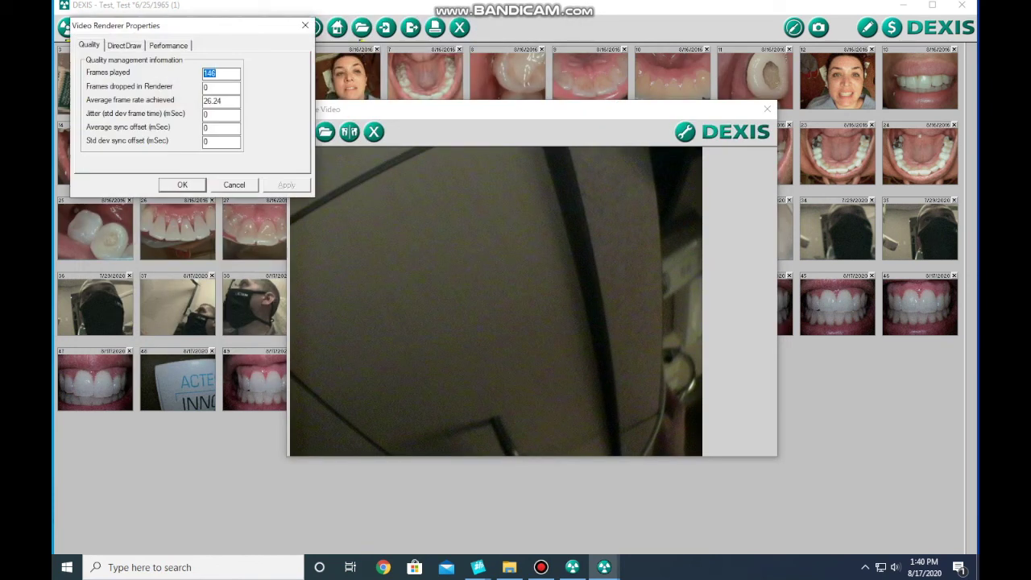
click(233, 184)
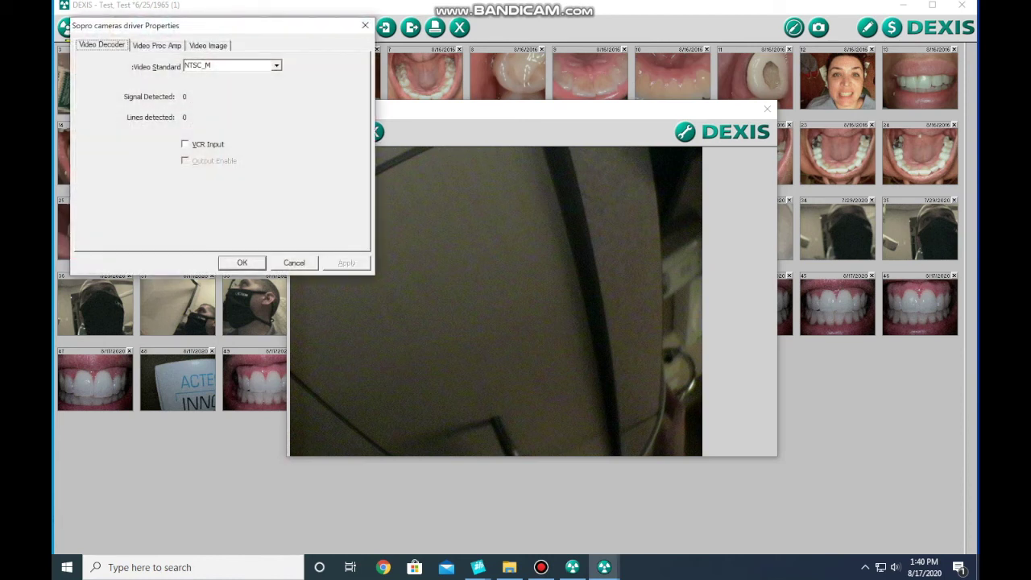
click(156, 45)
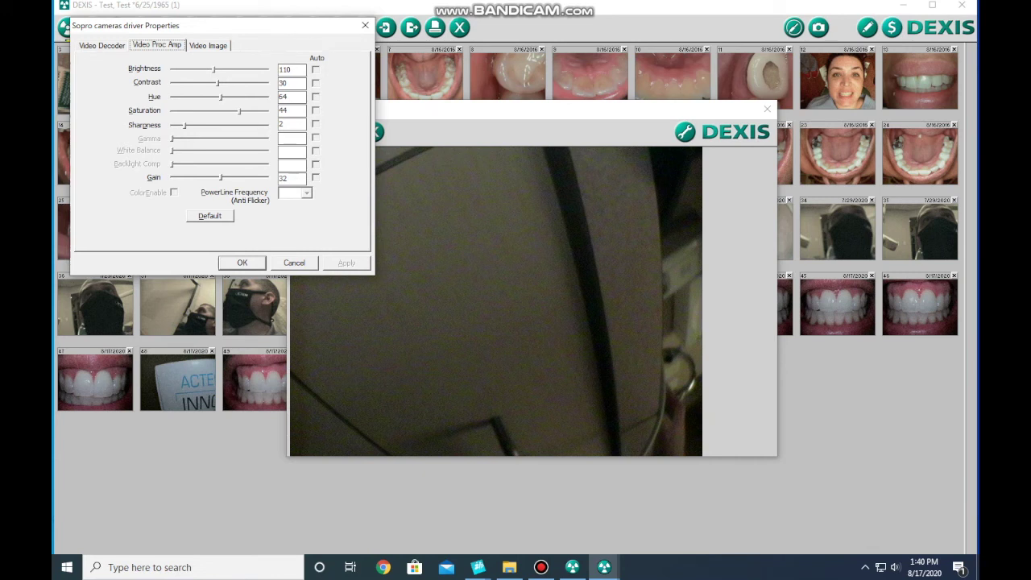
click(209, 216)
drag(220, 69, 213, 69)
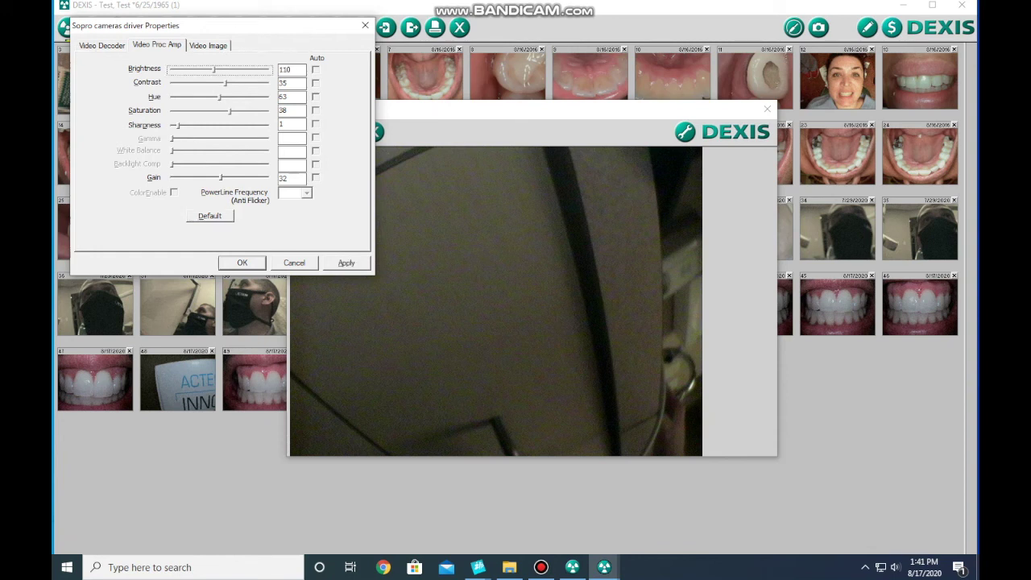
Step: Set the Sopro camera driver's contrast to 30 and hue to 64
click(225, 83)
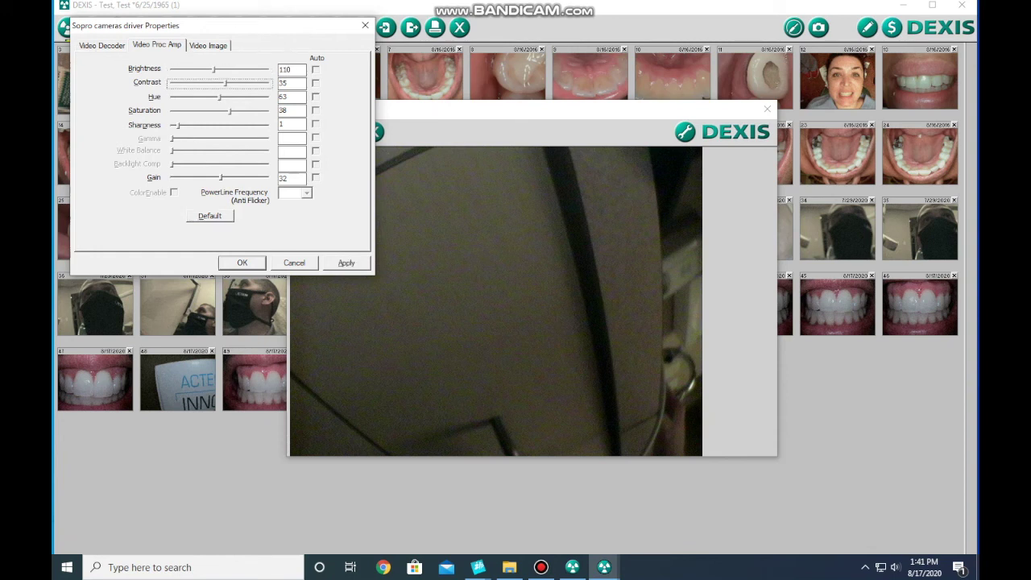
key(Left)
key(Left)
key(Left)
key(Left)
key(Tab)
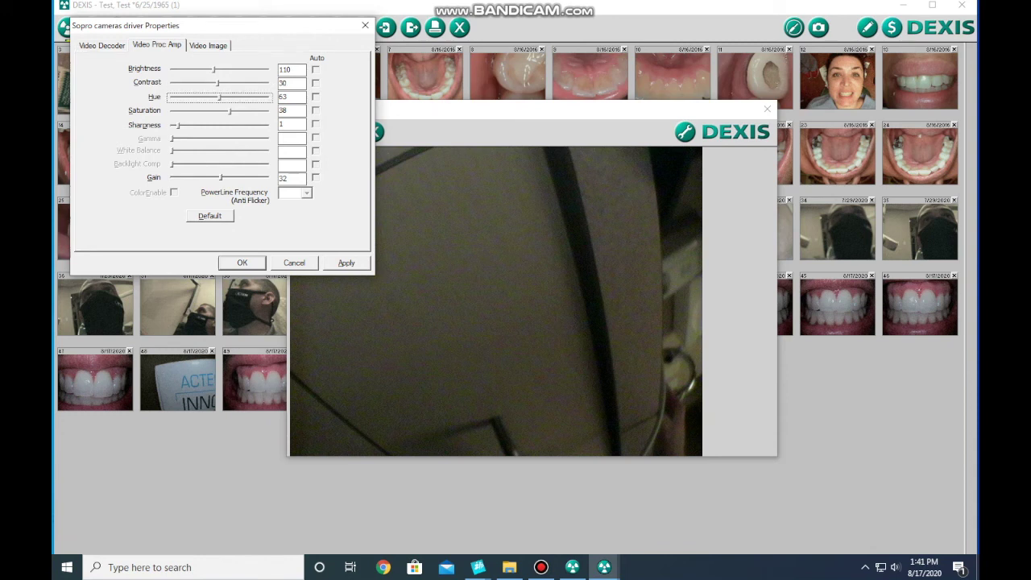
key(Right)
Step: Set the camera's saturation to 44 and sharpness to 2, and accept the driver and crossbar properties with input 2: Video SVideo In
key(Tab)
key(Right)
key(Right)
key(Right)
key(Right)
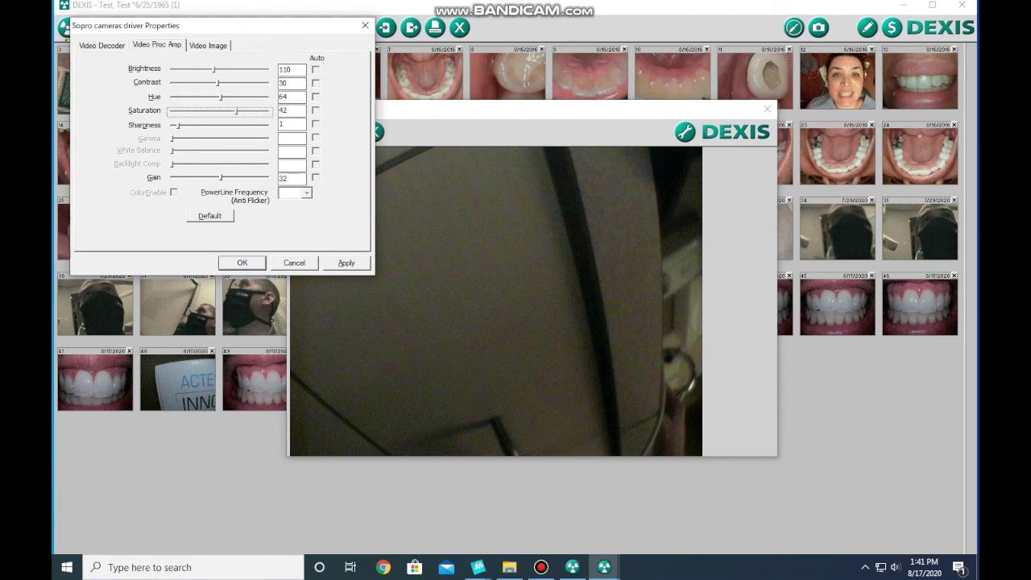
key(Right)
key(Right)
key(Tab)
key(Right)
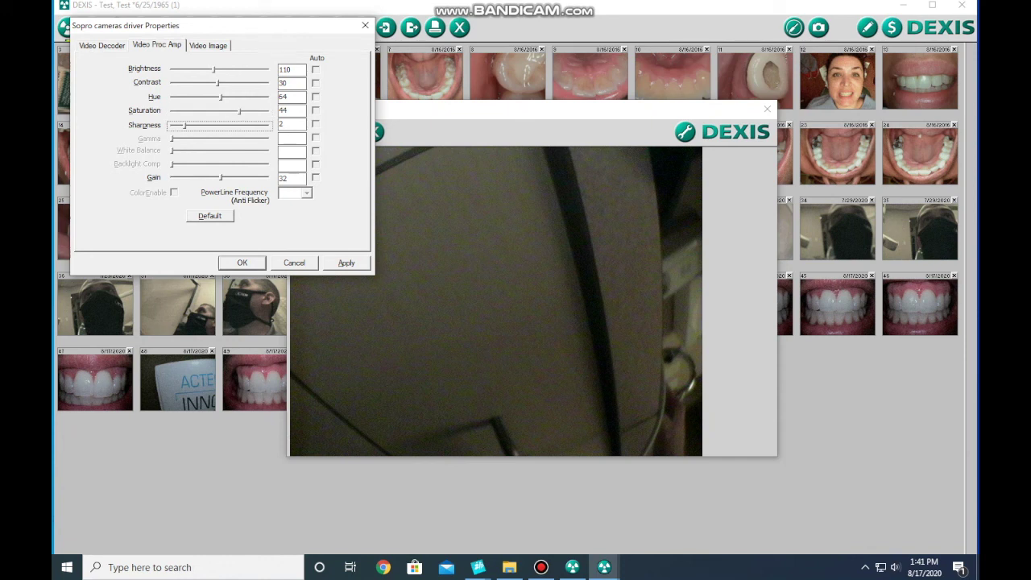
key(Return)
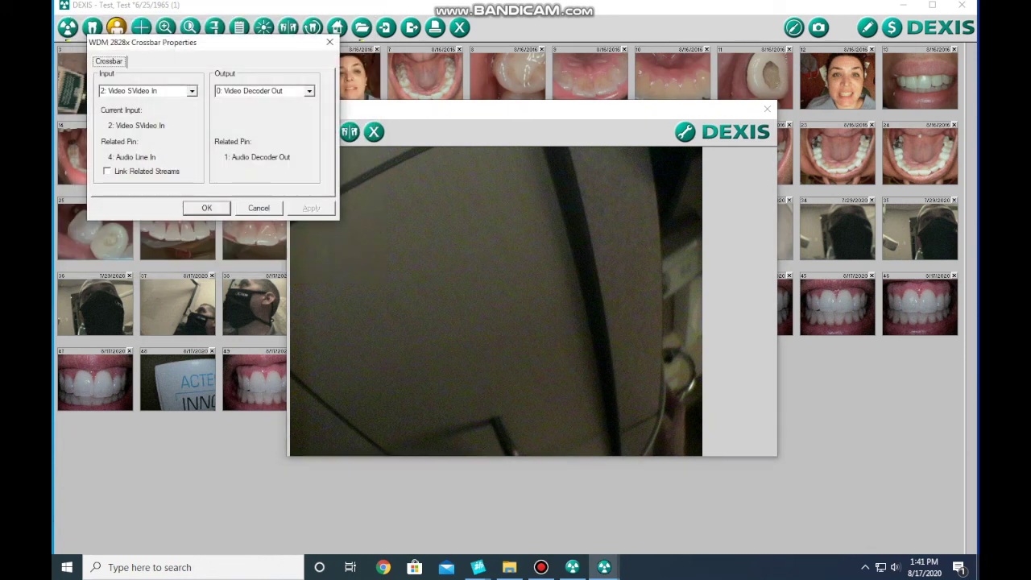
key(Return)
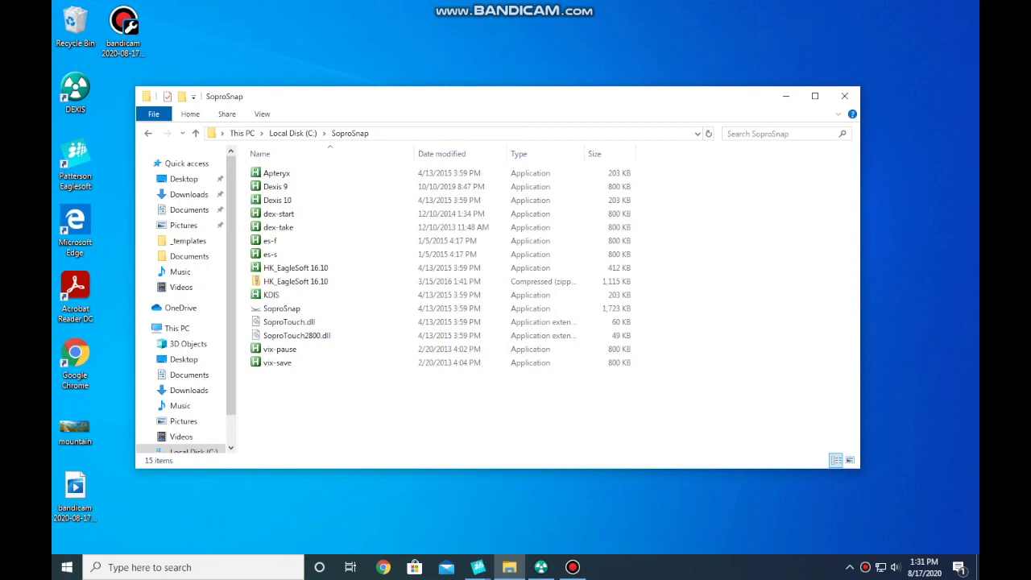
Step: Open the Windows Startup folder by running shell:startup
key(super+r)
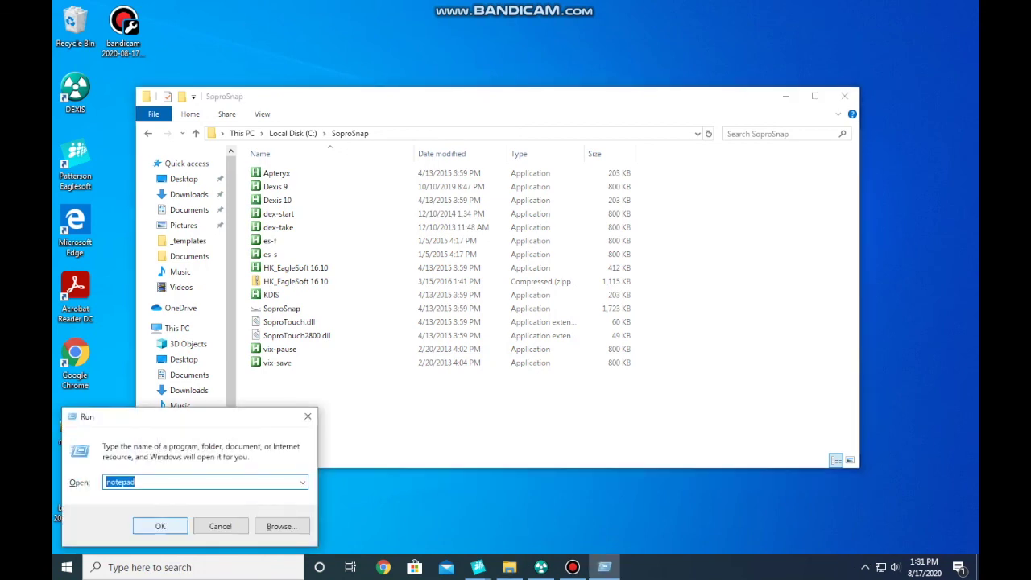
text(shell)
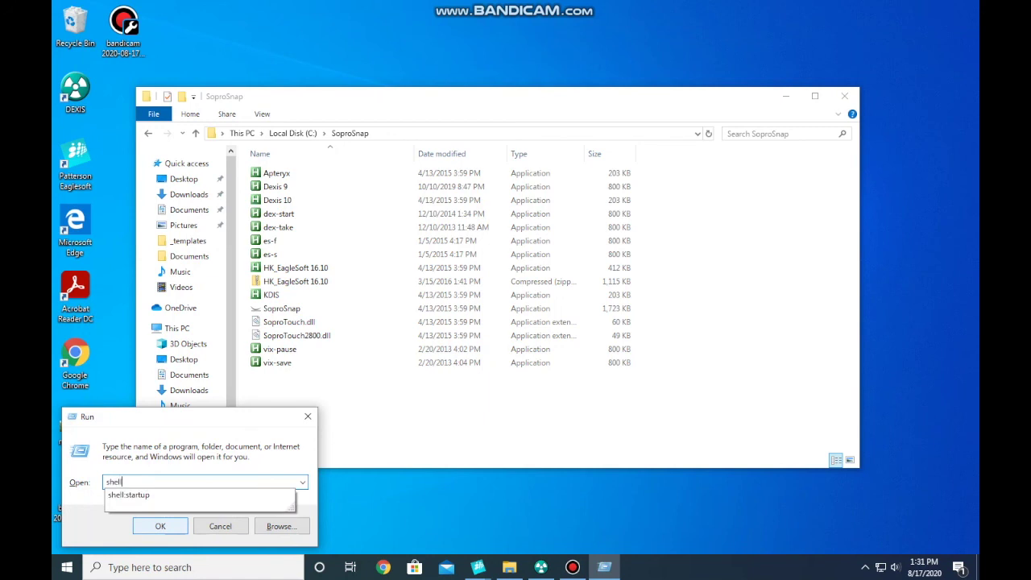
text(:startup)
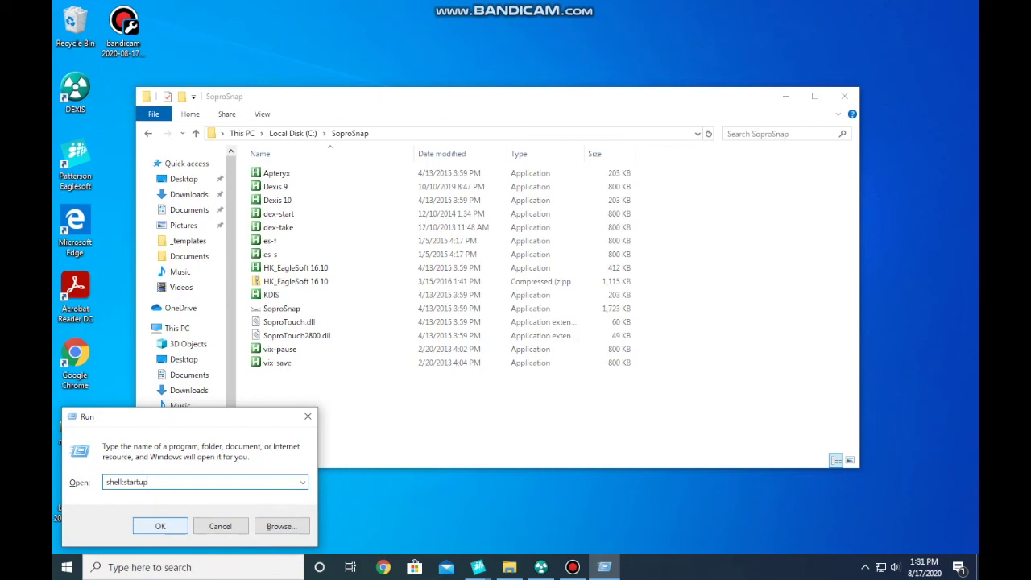
key(Return)
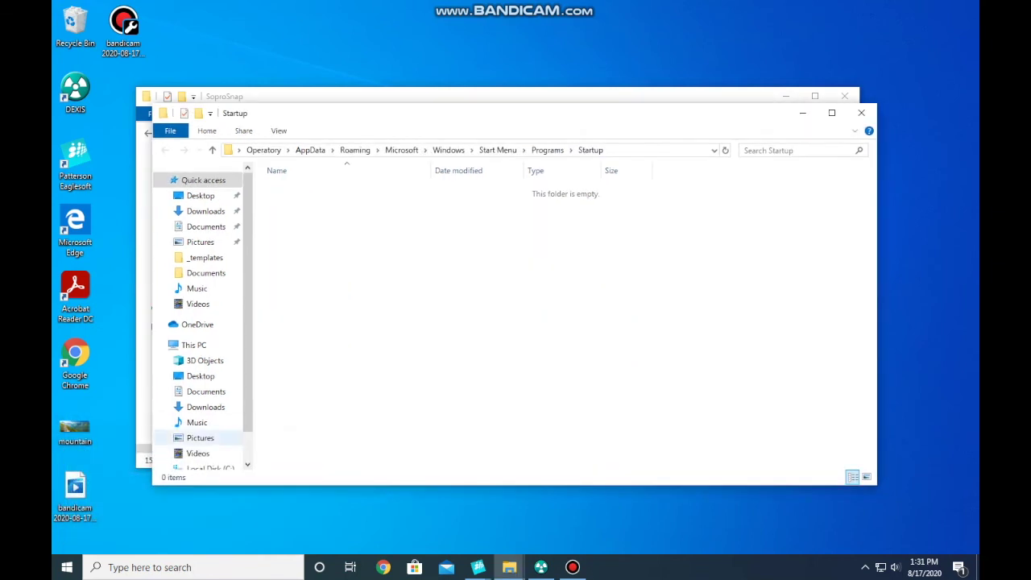
Step: Create a shortcut to the SoproSnap application, move it into the Startup folder, and close the SoproSnap folder window
drag(368, 117, 481, 175)
drag(496, 97, 433, 46)
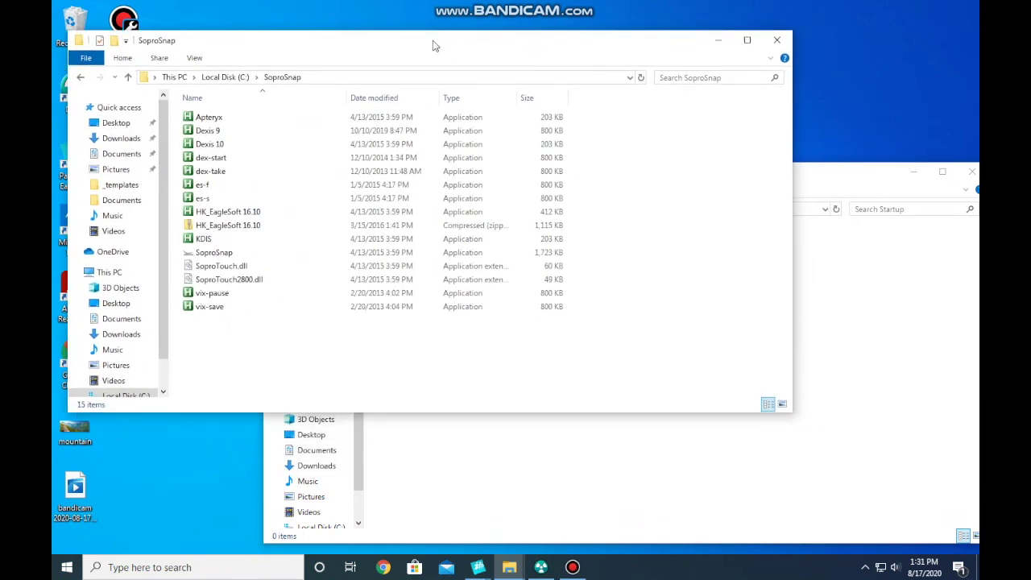
click(222, 253)
right_click(224, 253)
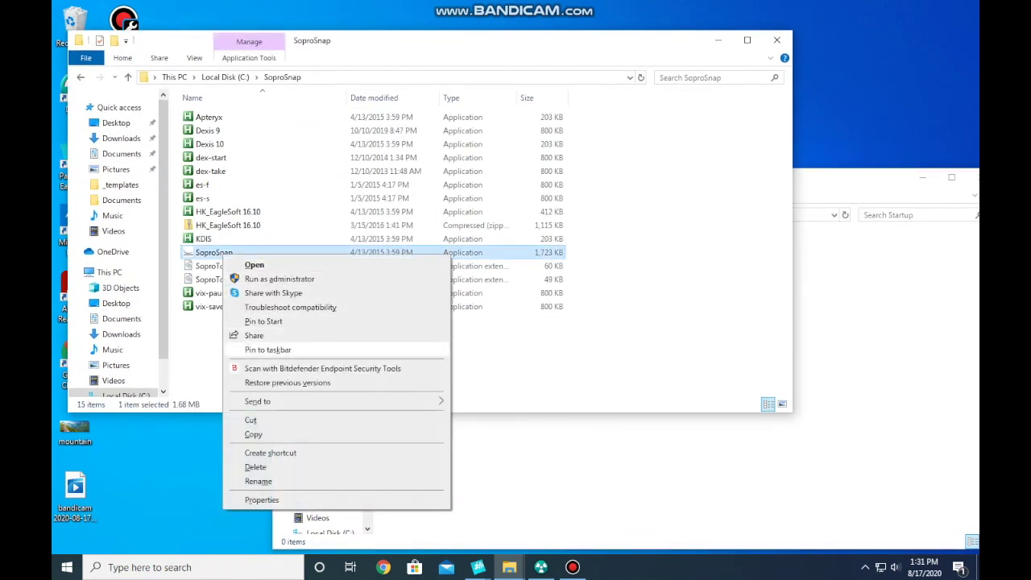
click(270, 452)
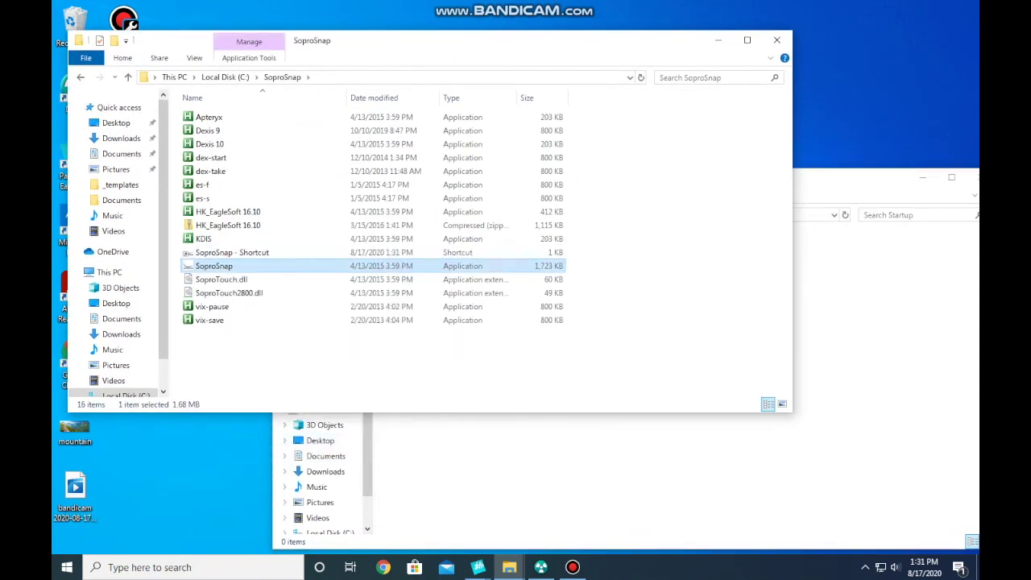
drag(233, 252, 475, 463)
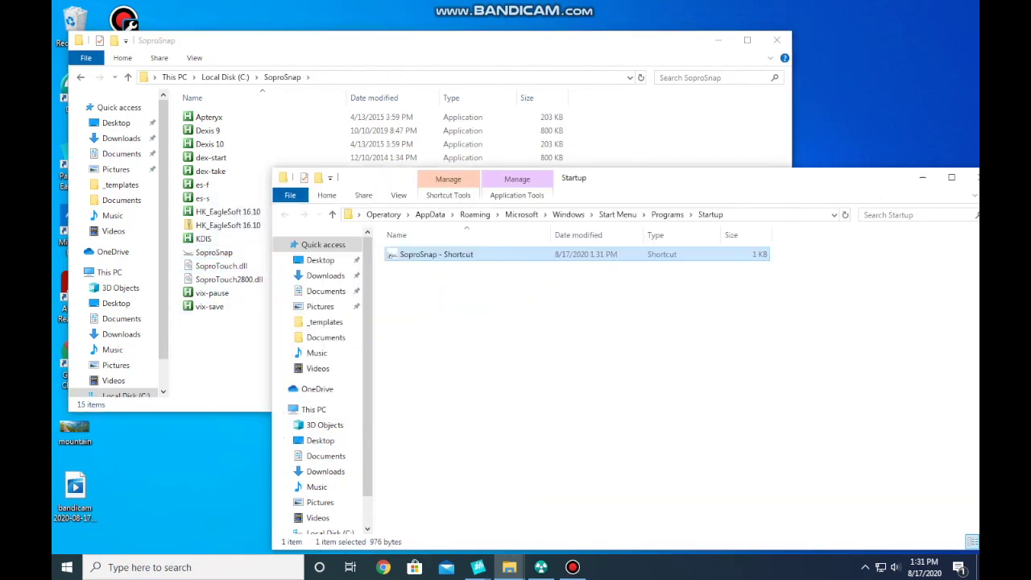
drag(774, 179, 701, 144)
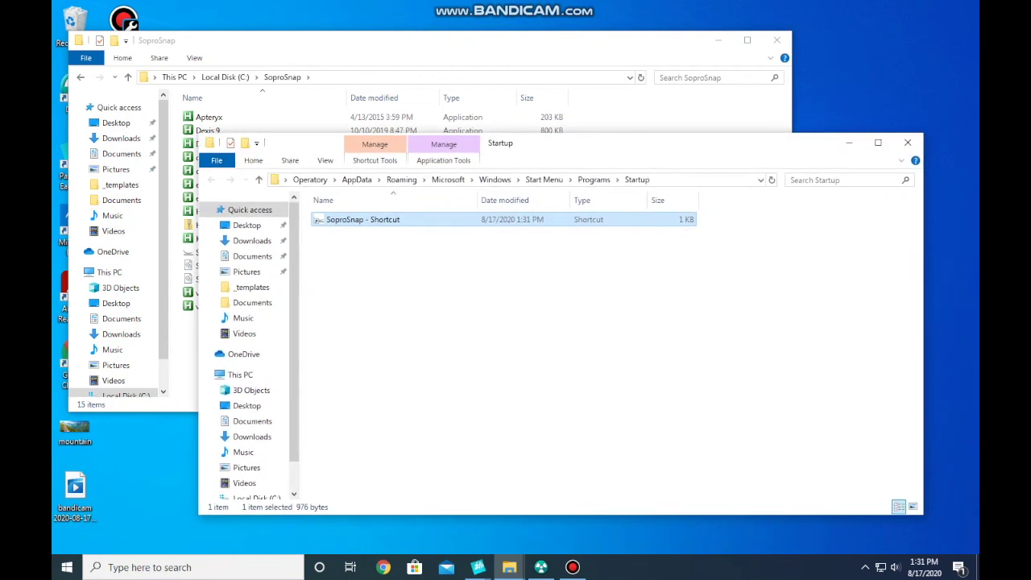
click(776, 40)
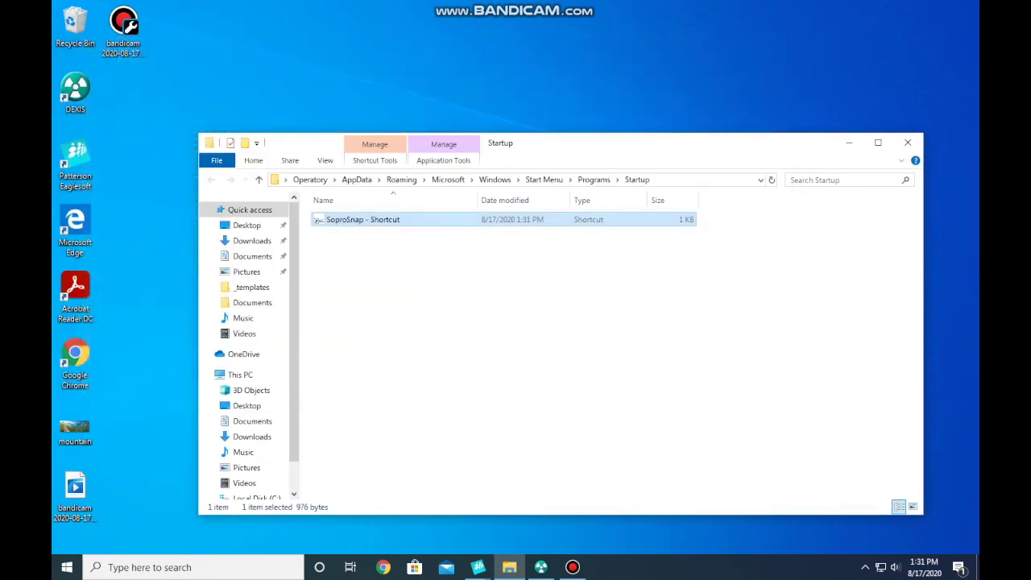